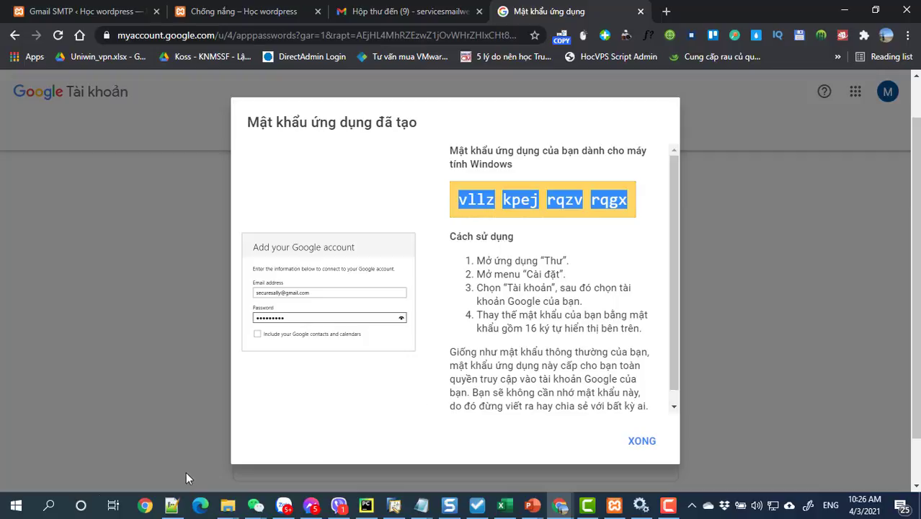
- Paste the new app password into a fresh Notepad note and dismiss the app password dialog
click(49, 506)
text(not)
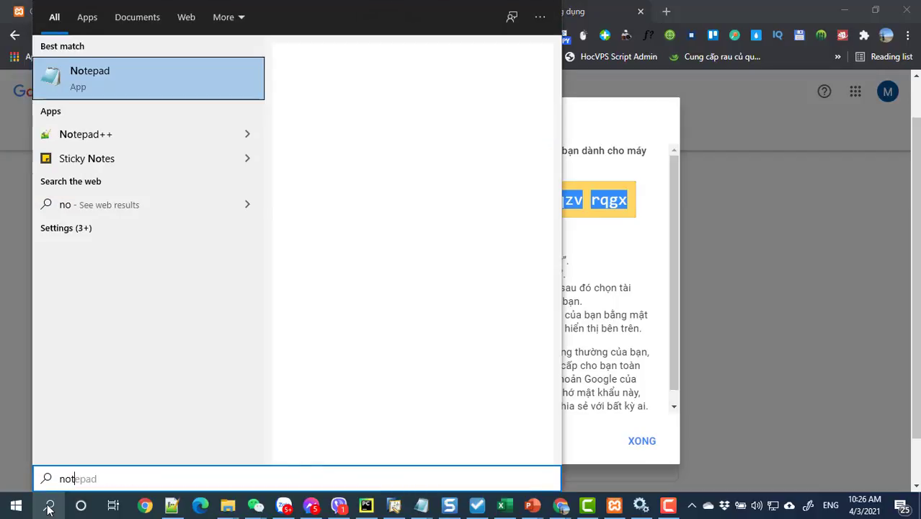
click(65, 72)
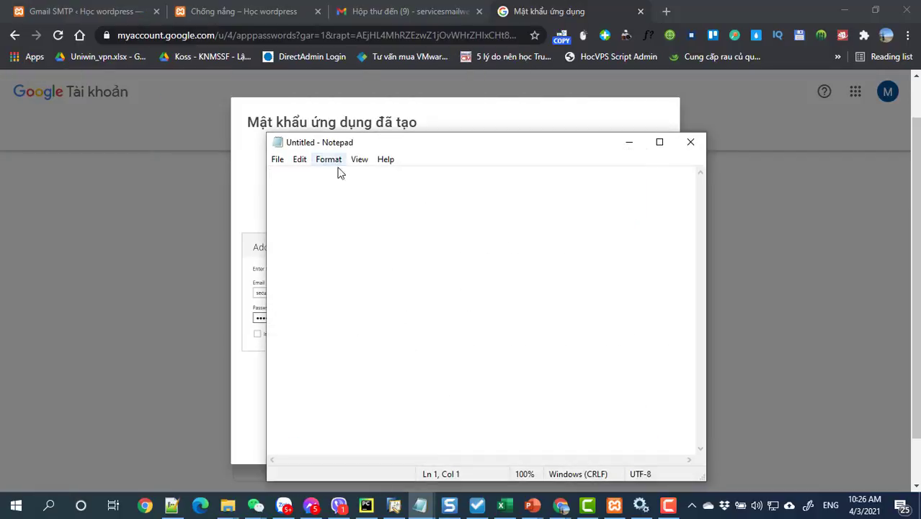
key(ctrl+v)
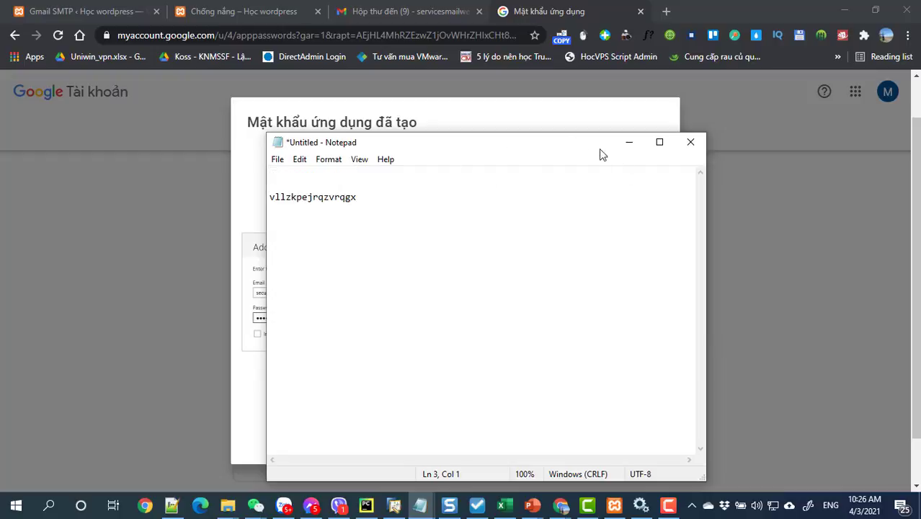
click(628, 142)
click(639, 443)
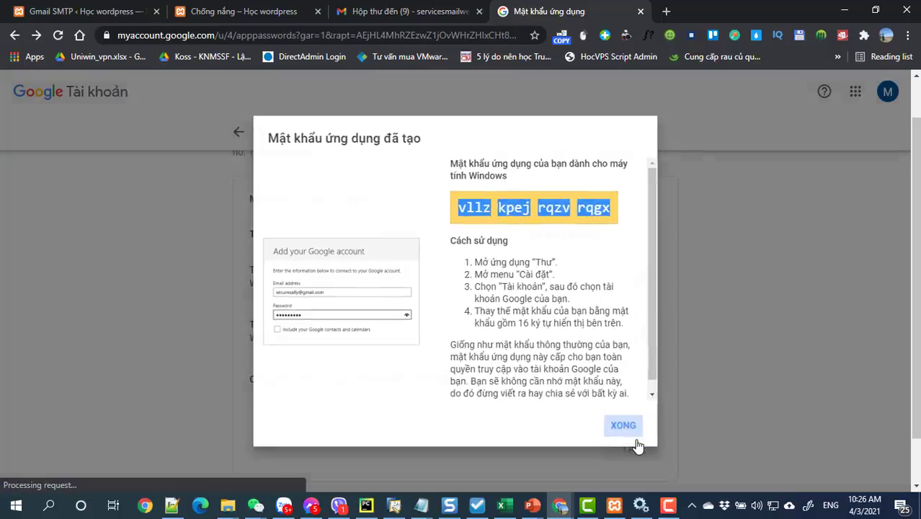
- Copy the account e-mail address from the avatar panel and paste it above the password
click(886, 92)
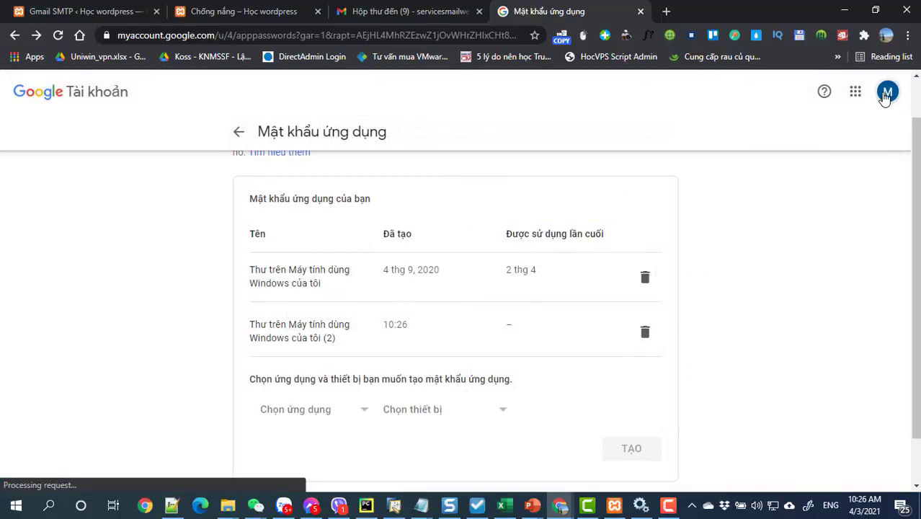
drag(859, 218, 728, 222)
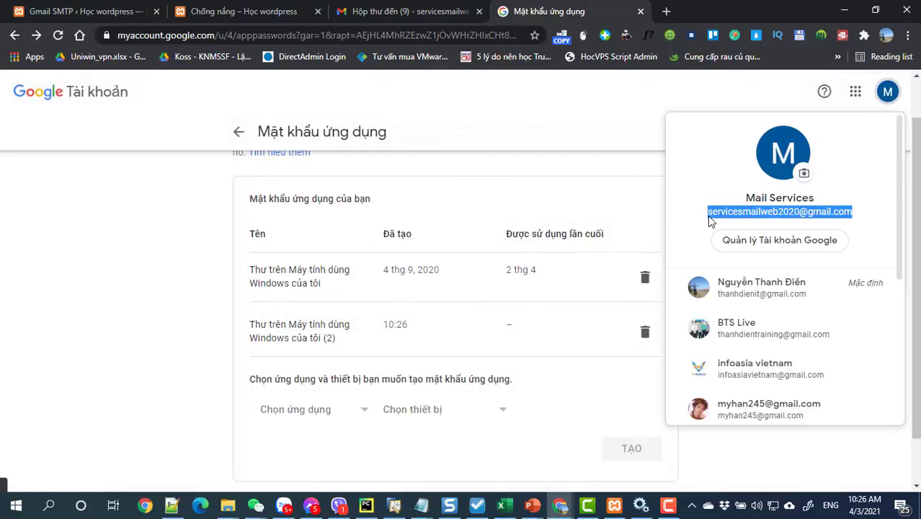
click(885, 93)
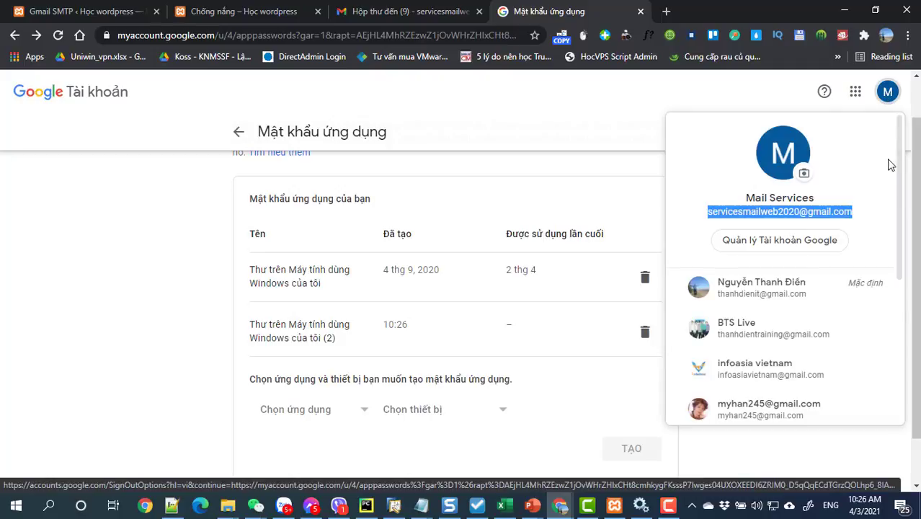
right_click(828, 210)
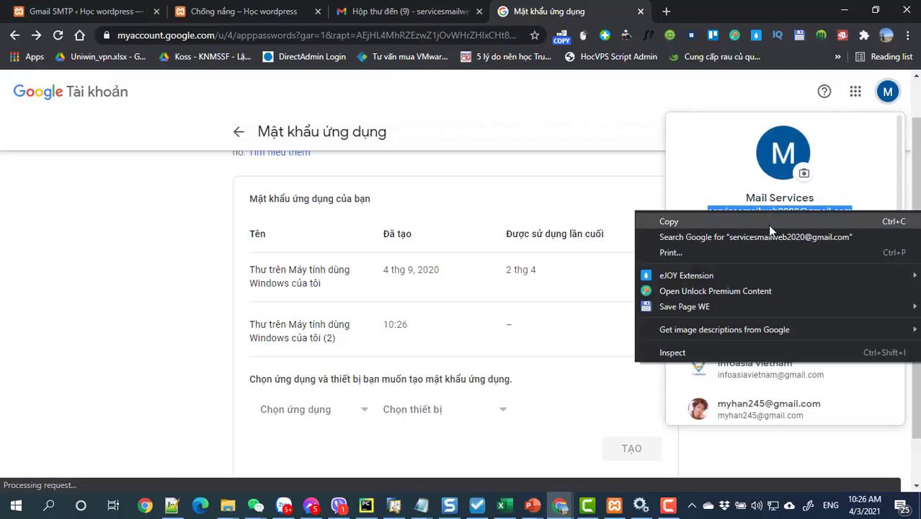
click(767, 225)
mouse_move(420, 504)
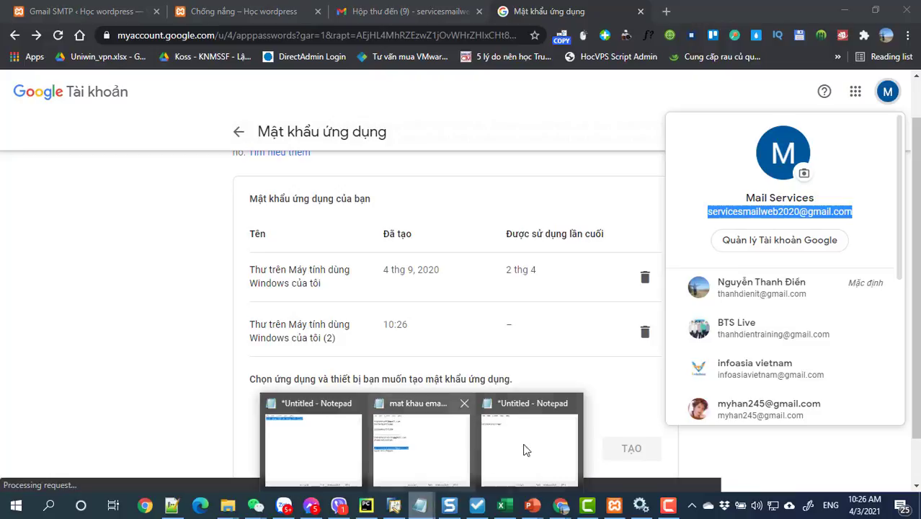
click(525, 449)
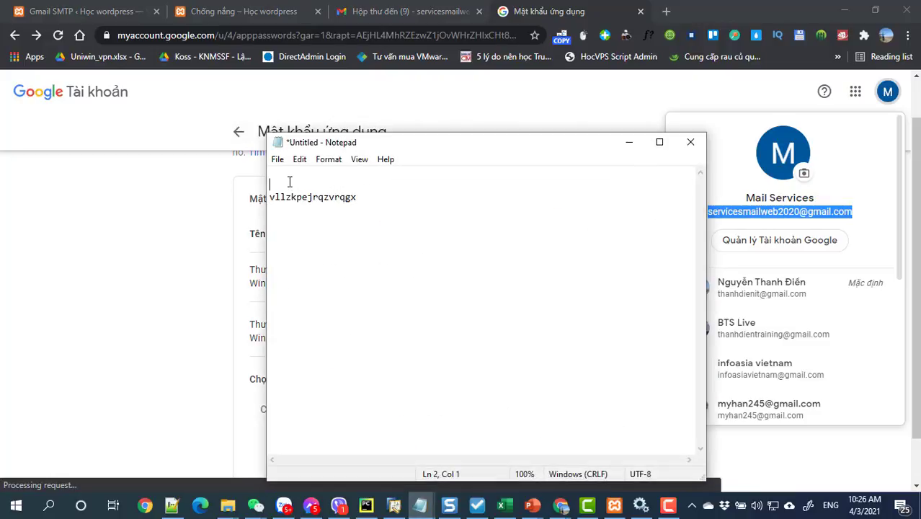
key(ctrl+v)
- Leave the App passwords page and head back to the Security page
click(211, 253)
scroll(404, 285, down, 1)
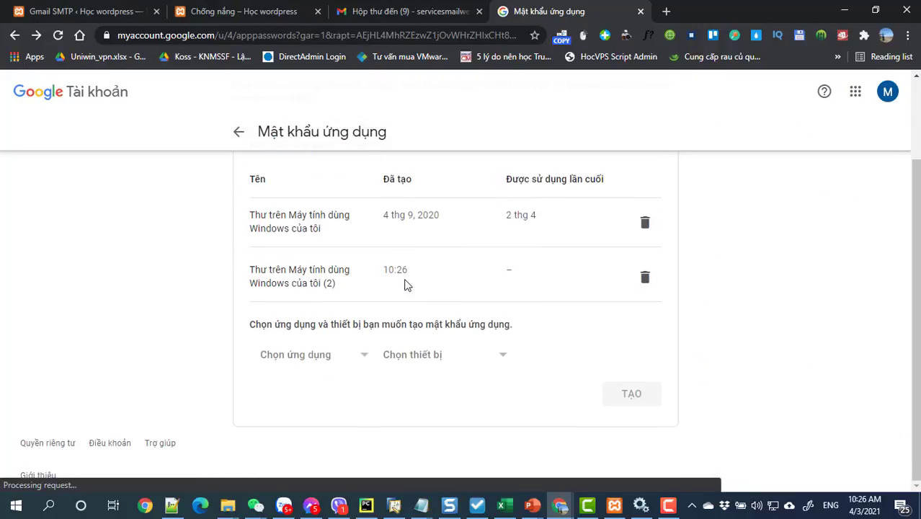
scroll(404, 285, up, 2)
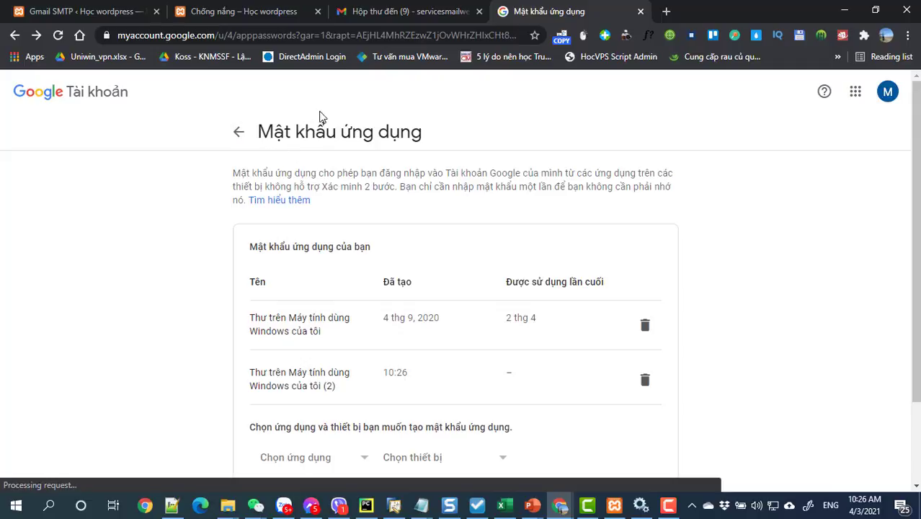
click(238, 133)
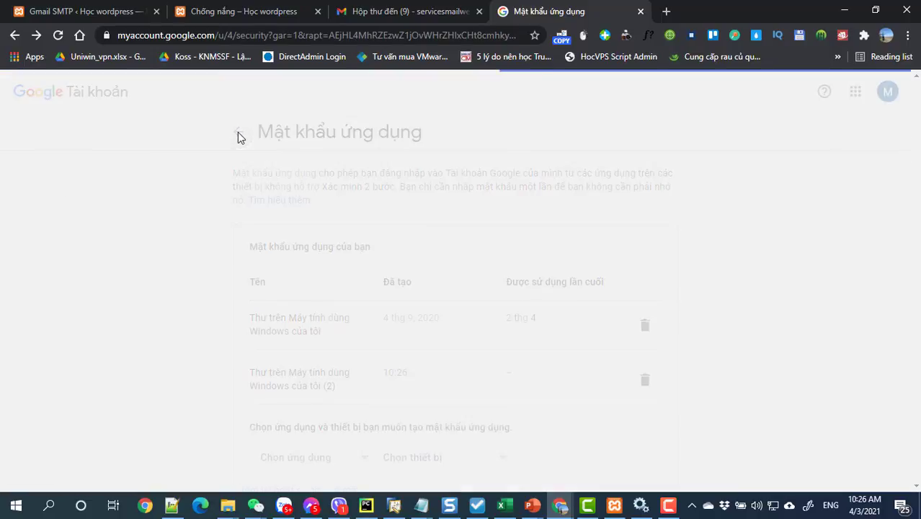
- Check the Security page's recent activity for the app password created at 10:26
scroll(388, 282, down, 2)
scroll(388, 282, up, 2)
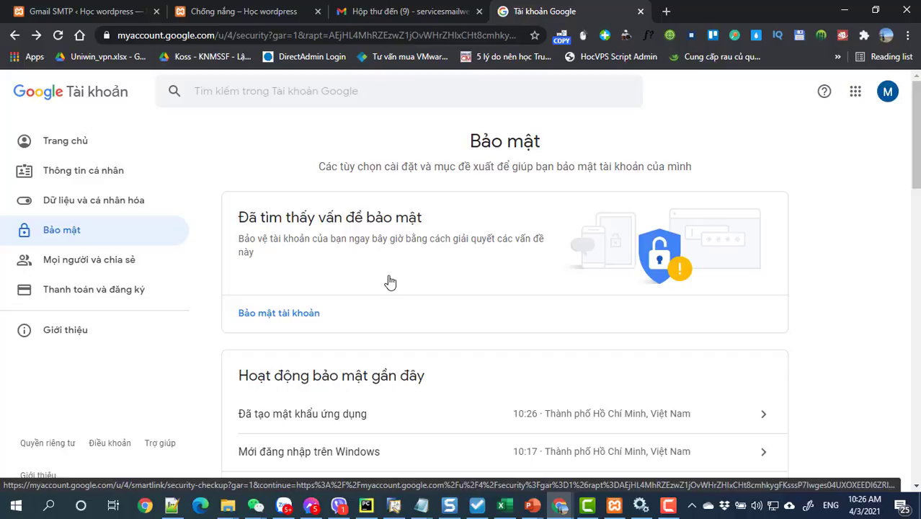
scroll(389, 281, down, 2)
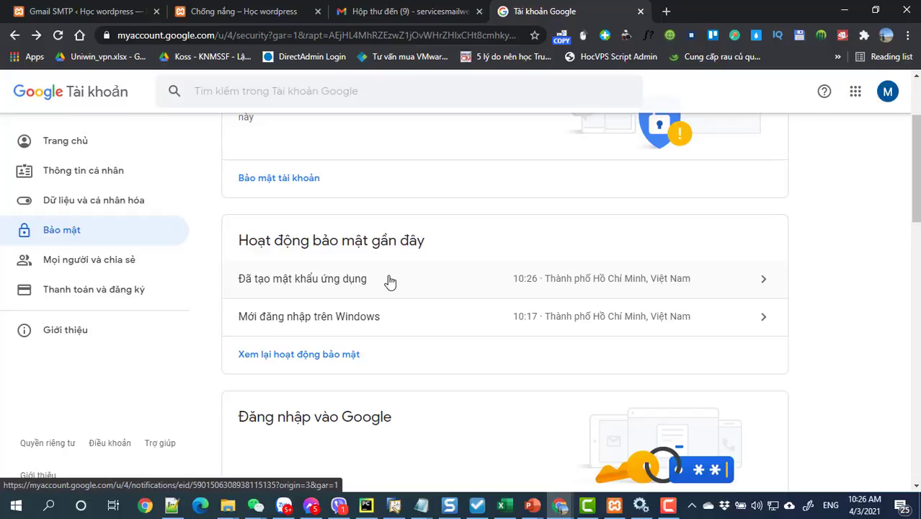
click(46, 12)
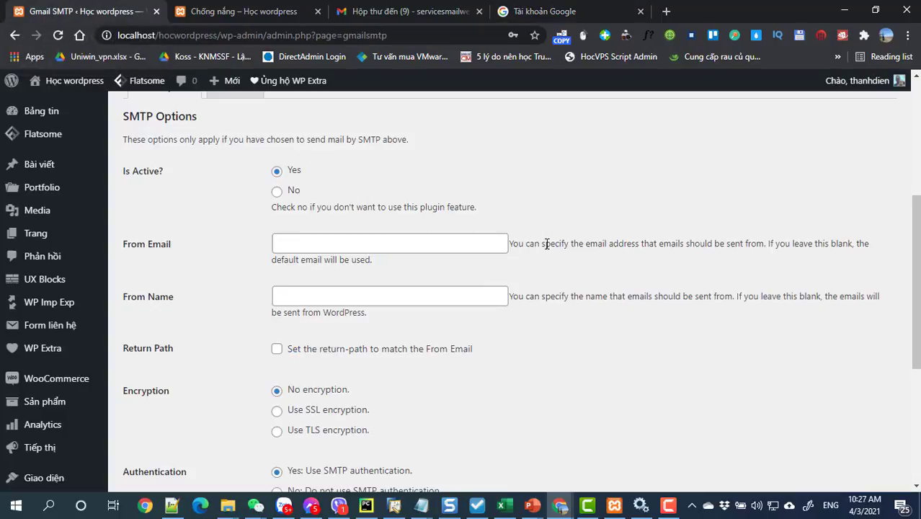
- Paste the Gmail address copied from the note into the From Email field
scroll(54, 382, down, 3)
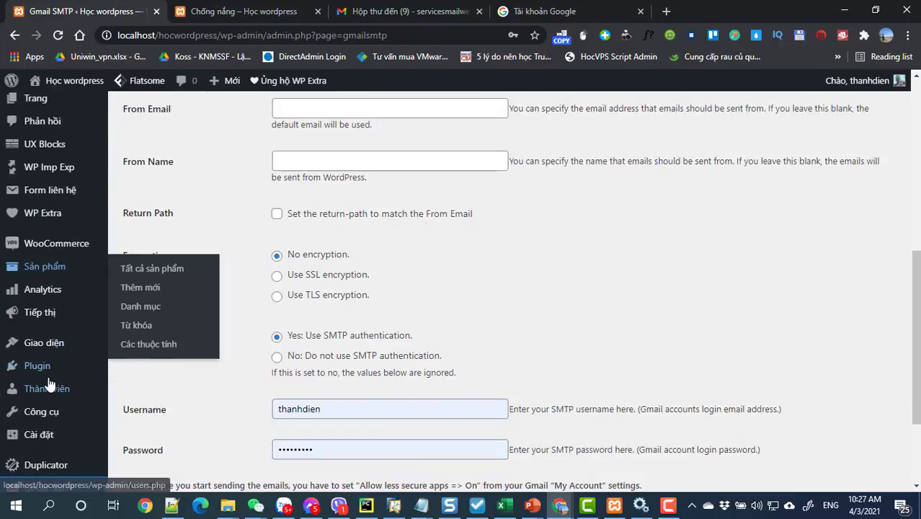
scroll(47, 444, down, 1)
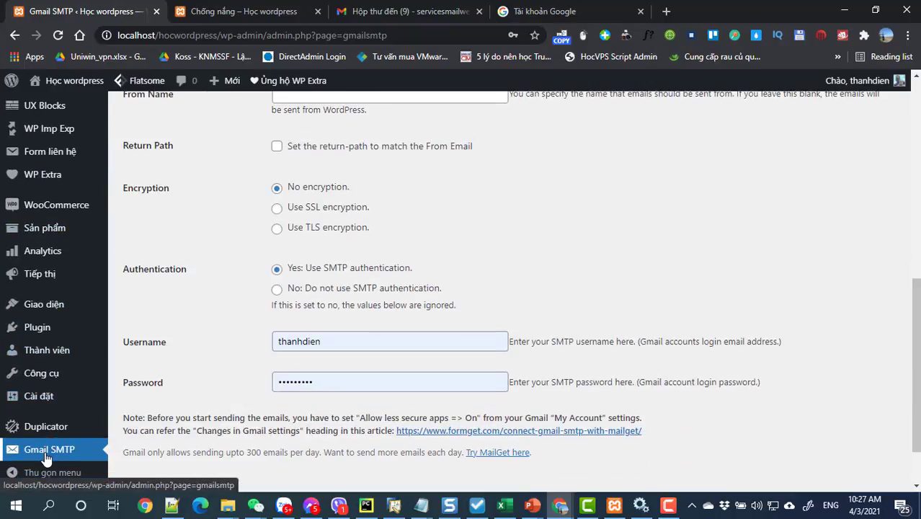
scroll(317, 291, up, 3)
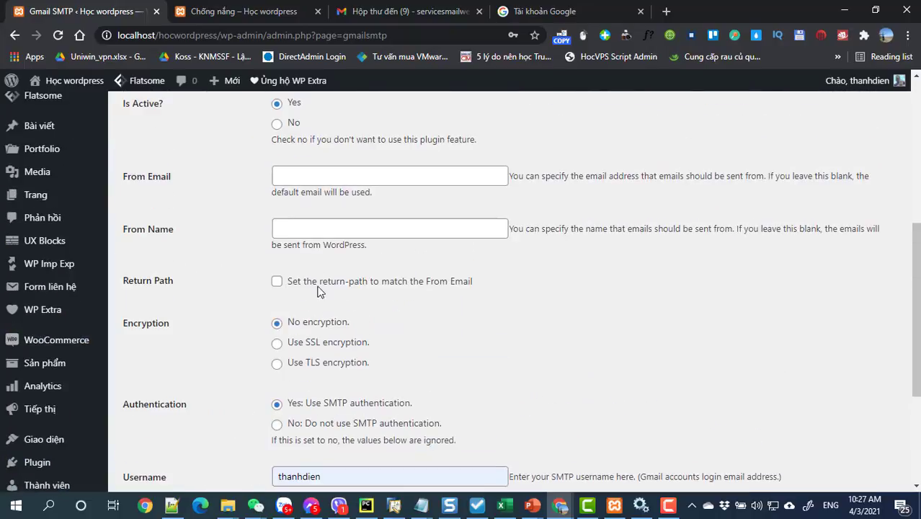
click(311, 177)
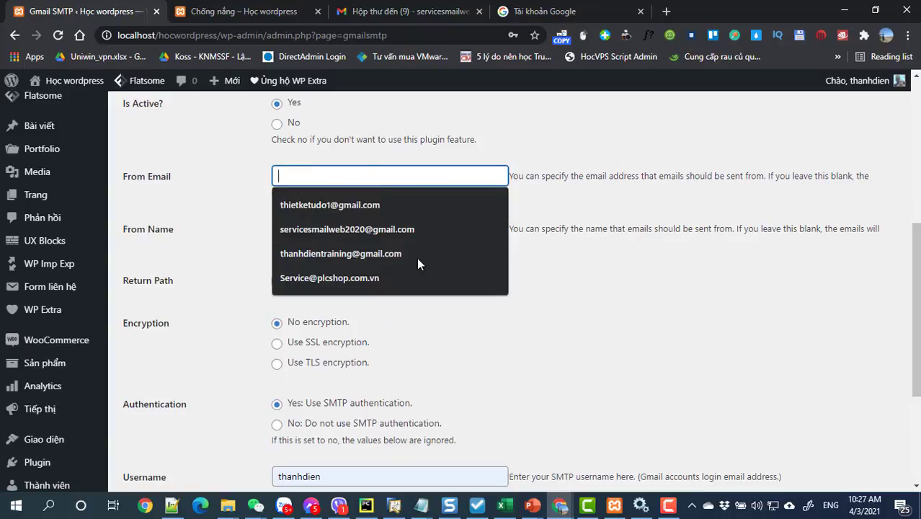
mouse_move(425, 513)
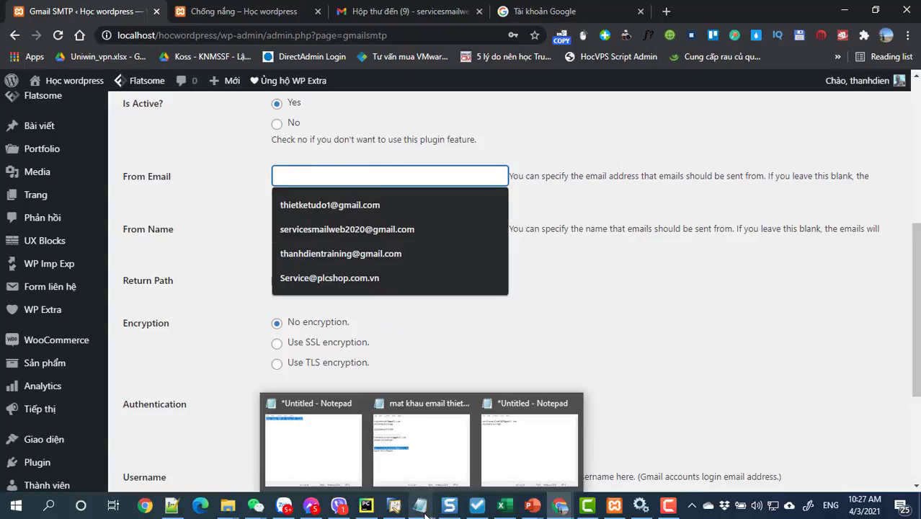
click(510, 464)
drag(443, 185, 276, 176)
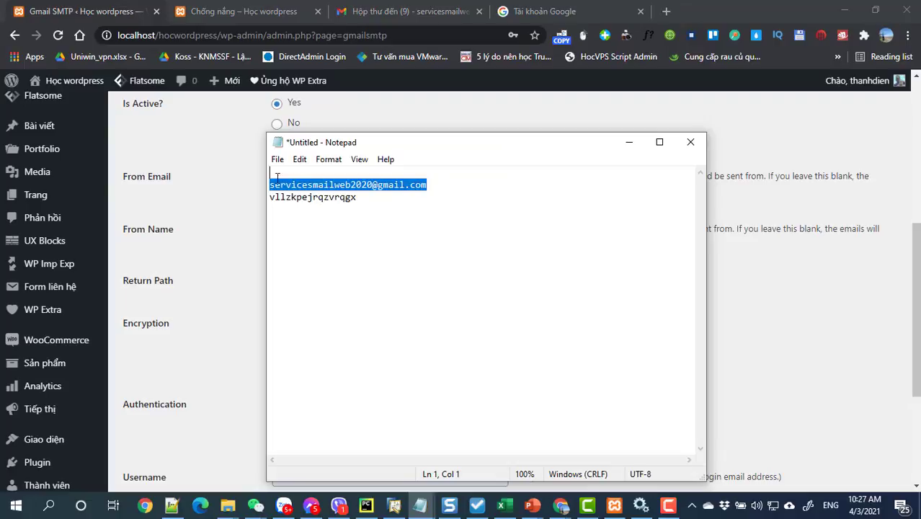
key(ctrl+c)
click(628, 143)
key(ctrl+v)
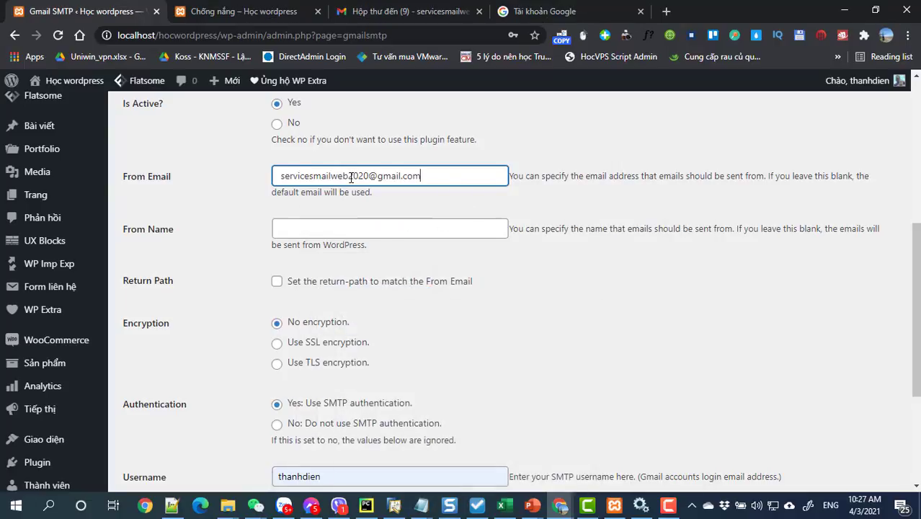
key(alt+Tab)
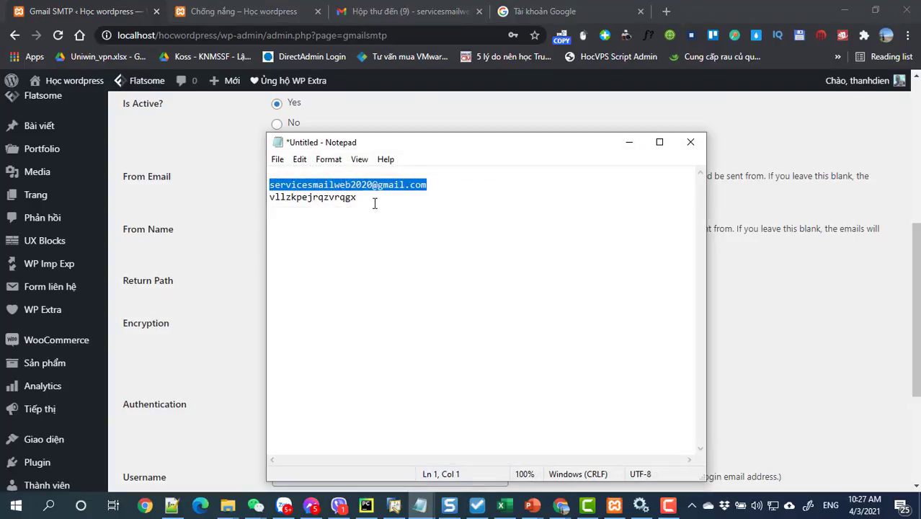
drag(376, 198, 260, 199)
key(alt+Tab)
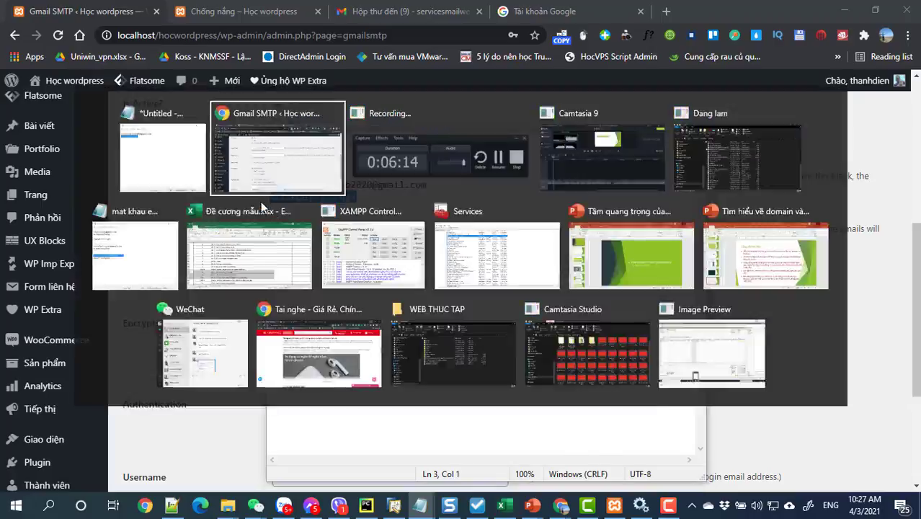
click(304, 235)
click(605, 321)
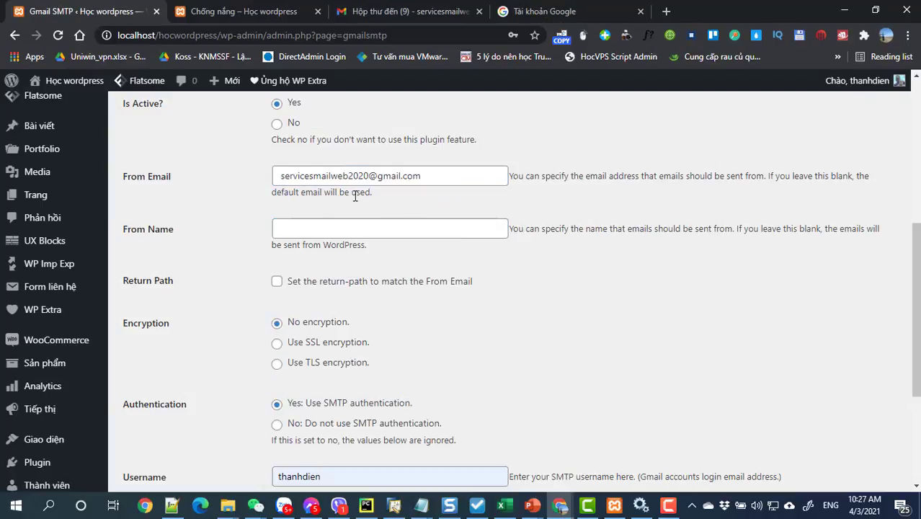
click(281, 177)
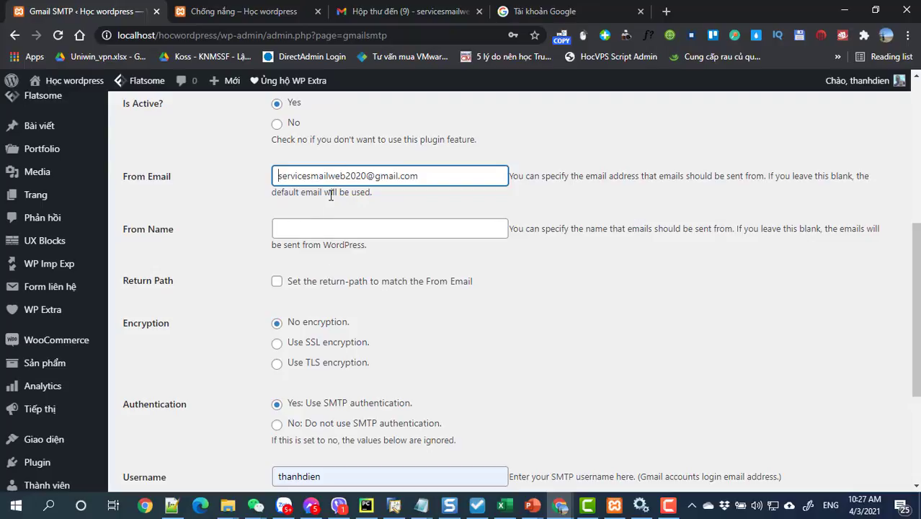
- Replace the old SMTP password with the Gmail account's password
scroll(374, 271, down, 1)
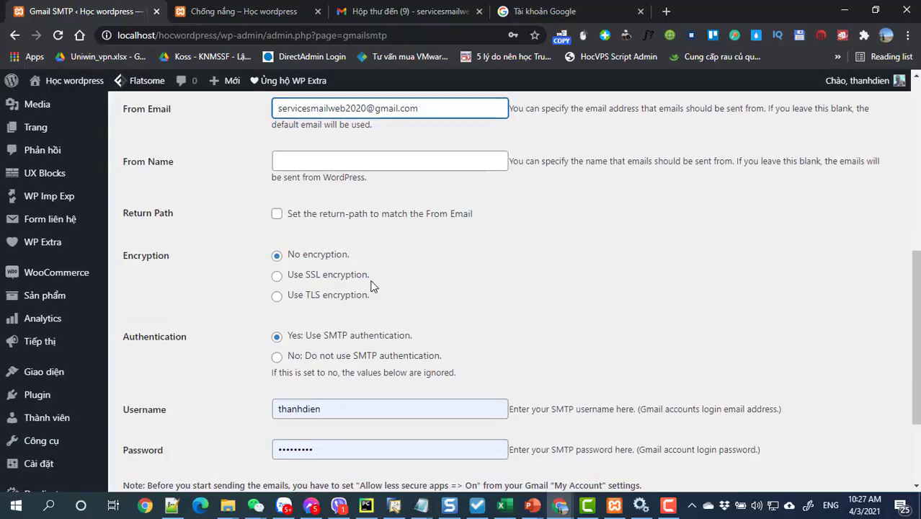
scroll(360, 395, down, 1)
double_click(342, 383)
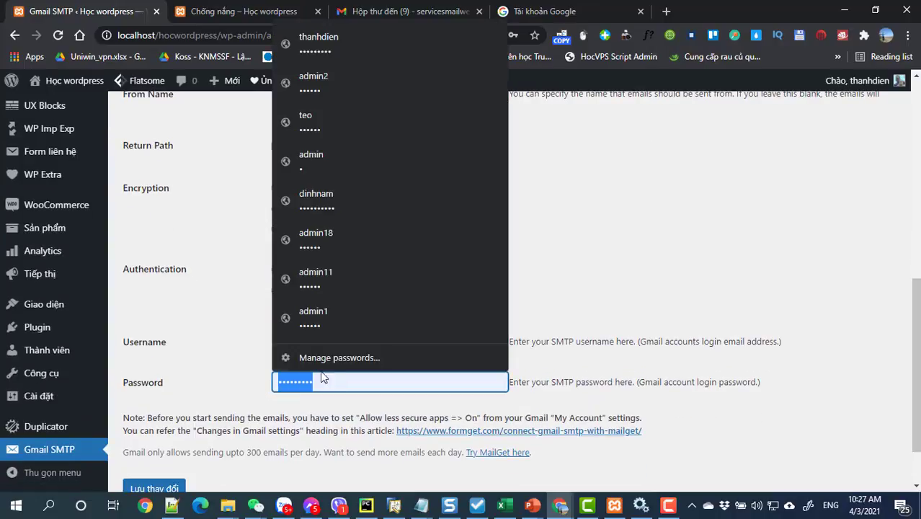
key(ctrl+v)
- Replace the SMTP username with the sending Gmail address
scroll(429, 265, up, 2)
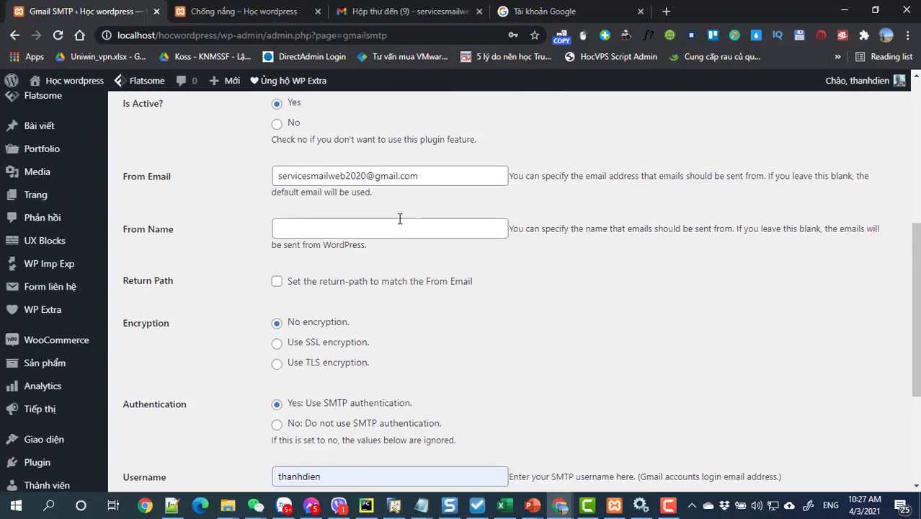
drag(422, 176, 270, 177)
scroll(496, 321, down, 2)
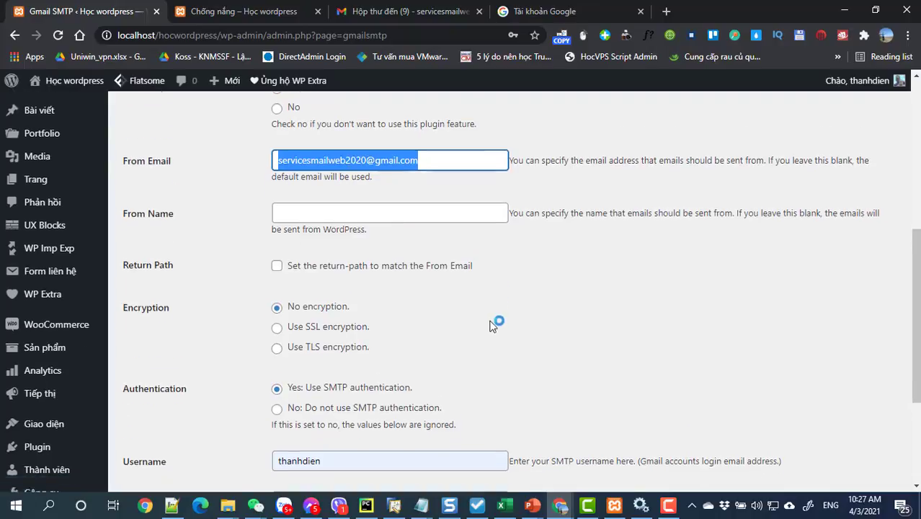
click(307, 409)
double_click(307, 408)
key(ctrl+v)
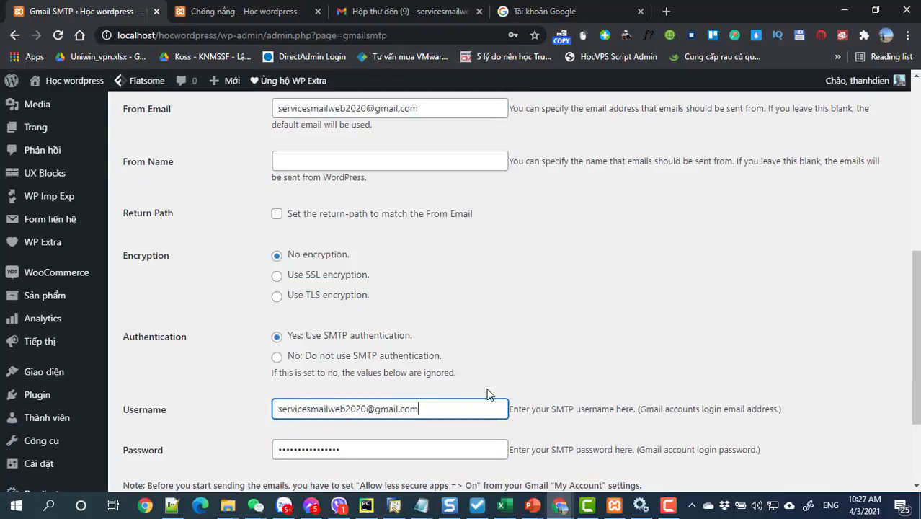
scroll(455, 320, up, 1)
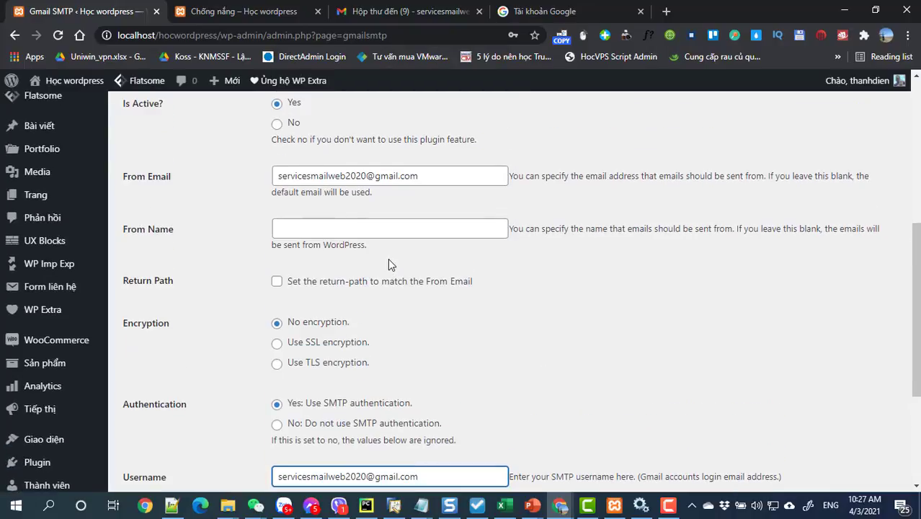
click(355, 226)
- Enter 'Mỹ Phẩm Sakura' as the From Name in the Gmail SMTP settings
text(S)
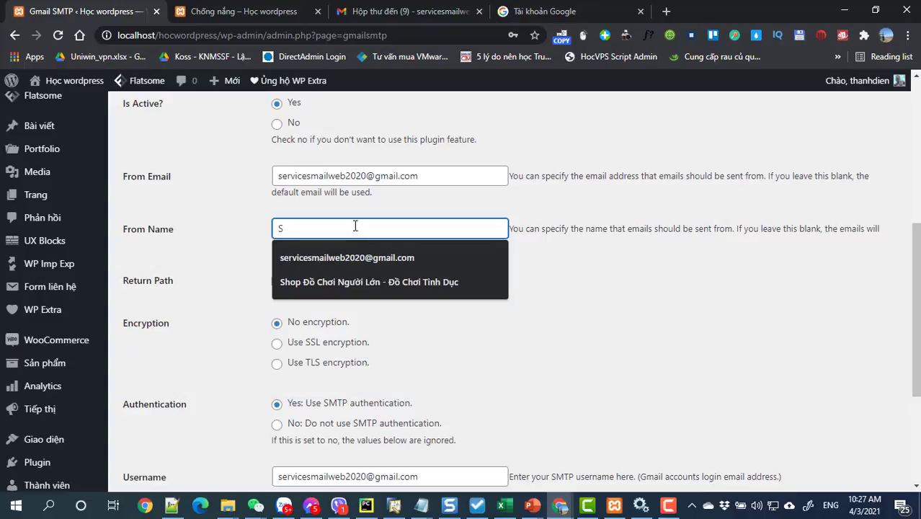
text(A)
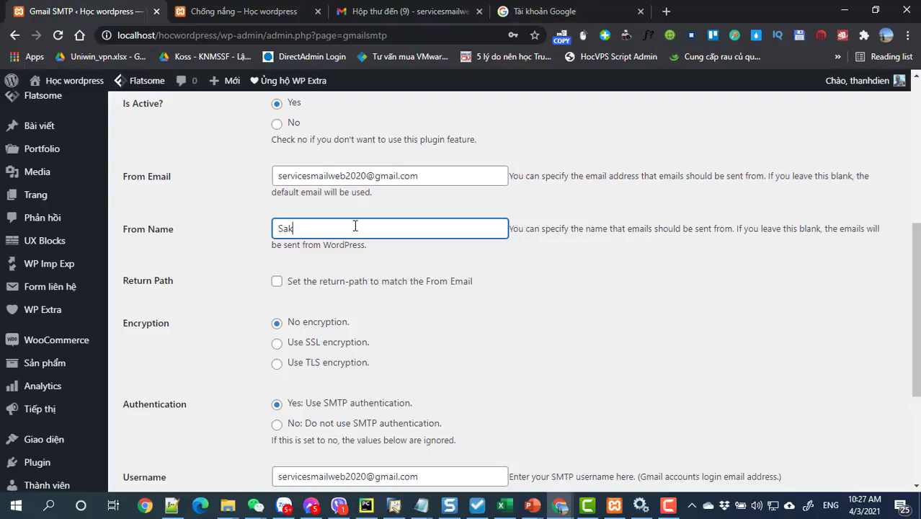
key(BackSpace)
key(BackSpace)
key(BackSpace)
text(Mỹ Phẩm s)
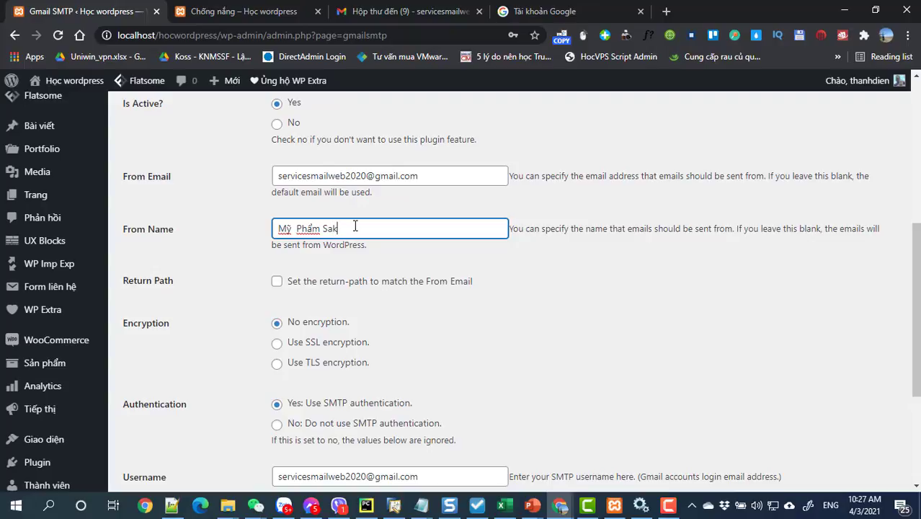
text(akura)
click(585, 306)
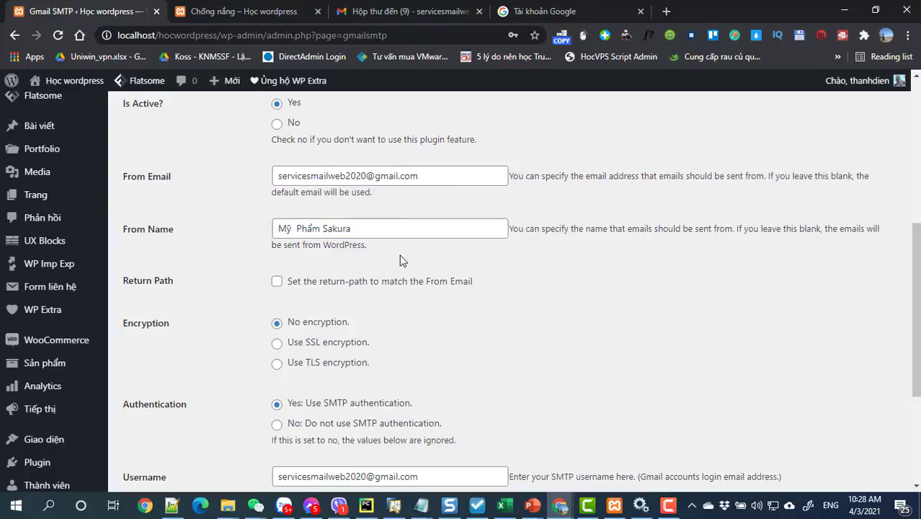
- Choose SSL encryption and save the settings with 'Lưu thay đổi'
click(278, 349)
scroll(292, 353, down, 1)
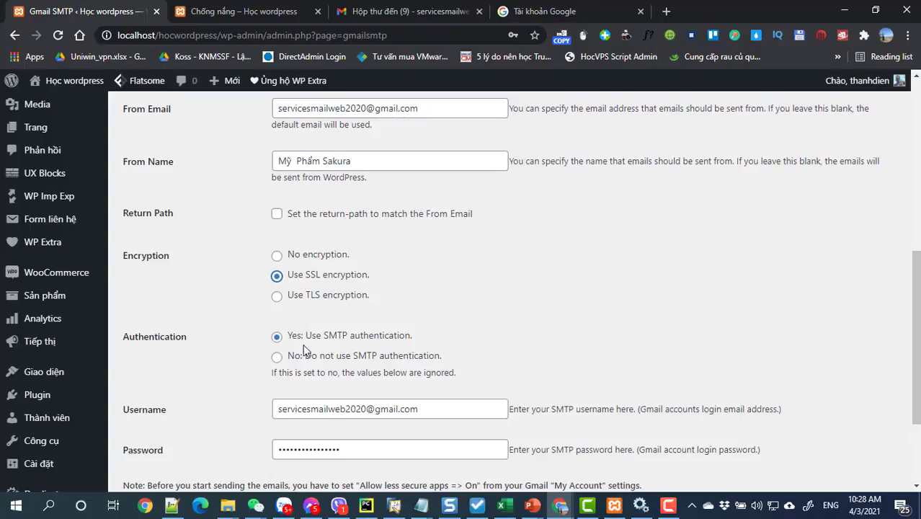
scroll(281, 356, down, 3)
click(171, 429)
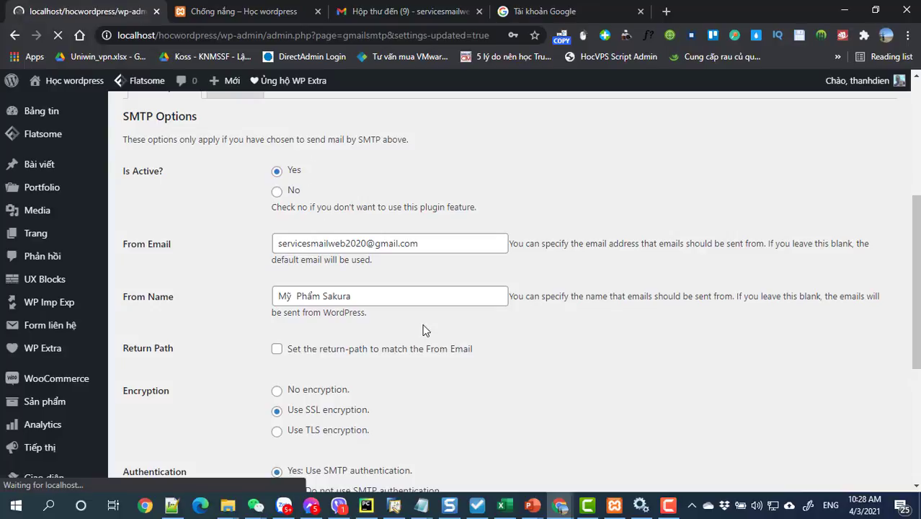
scroll(435, 360, down, 7)
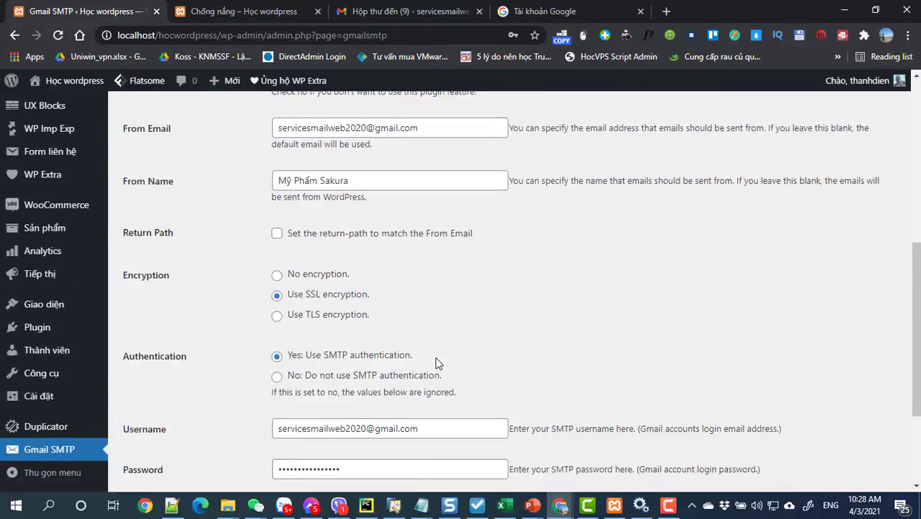
scroll(436, 363, up, 7)
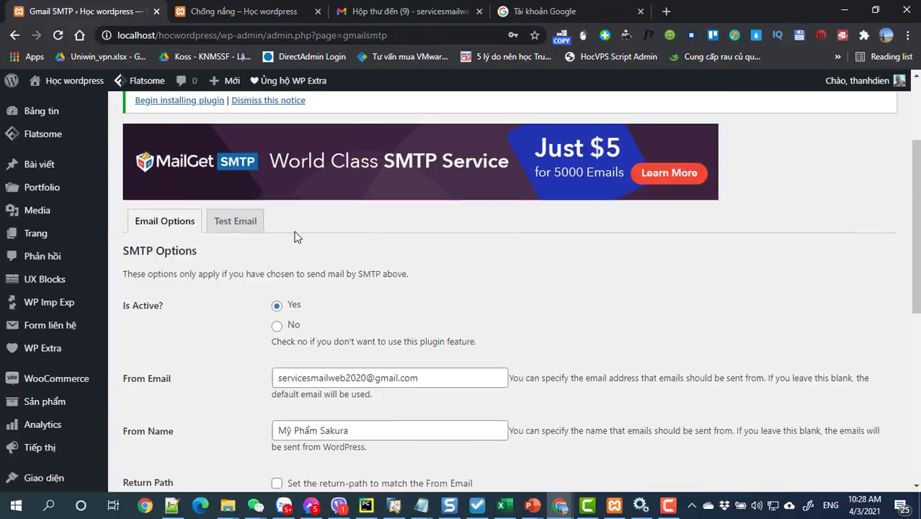
- Send a test email titled 'Test EMAIL' to the saved Gmail address and confirm bool(true)
click(245, 223)
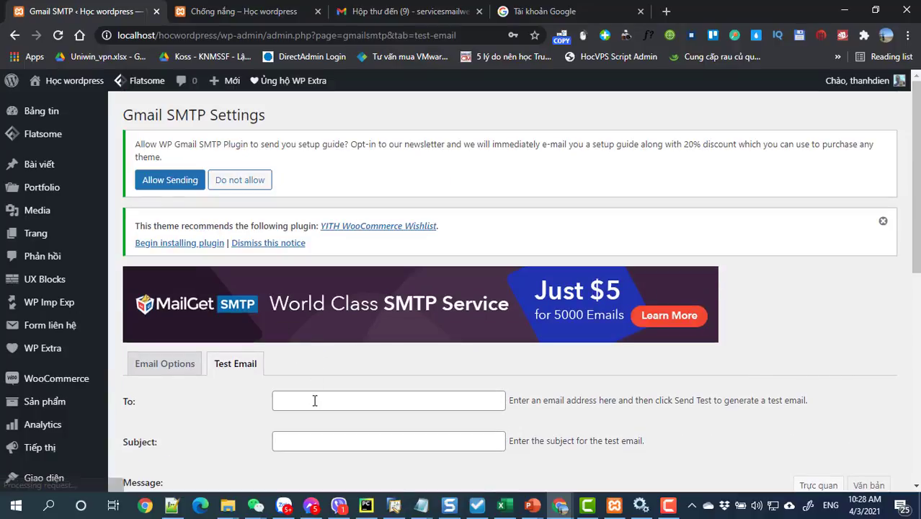
click(314, 401)
click(318, 430)
scroll(312, 306, down, 2)
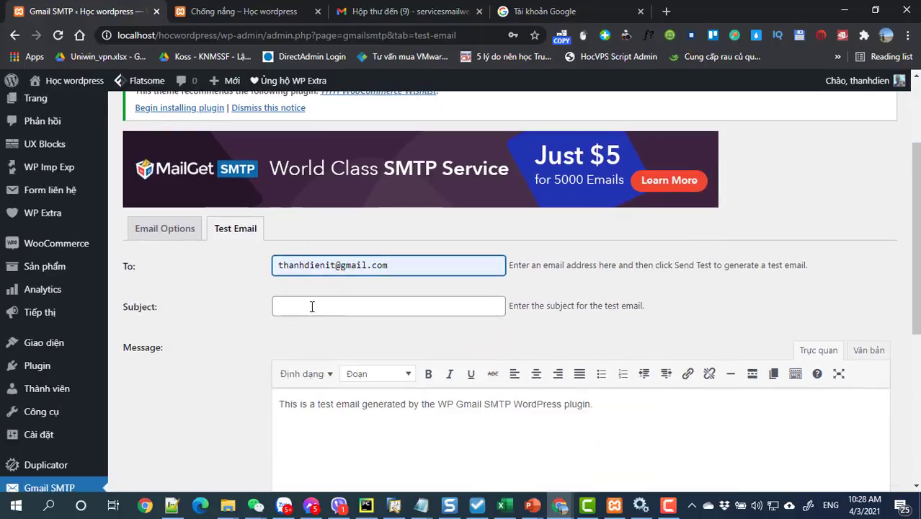
click(312, 306)
click(321, 333)
scroll(338, 360, down, 5)
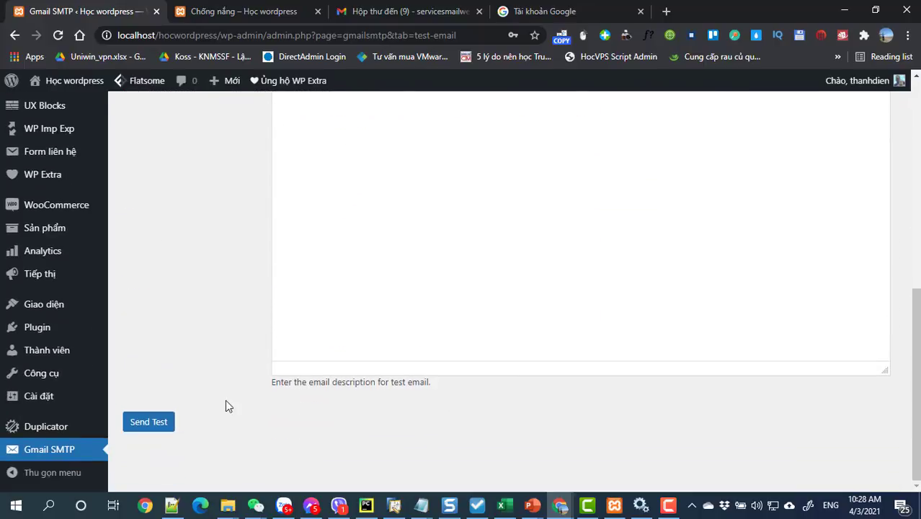
click(150, 423)
scroll(389, 338, up, 3)
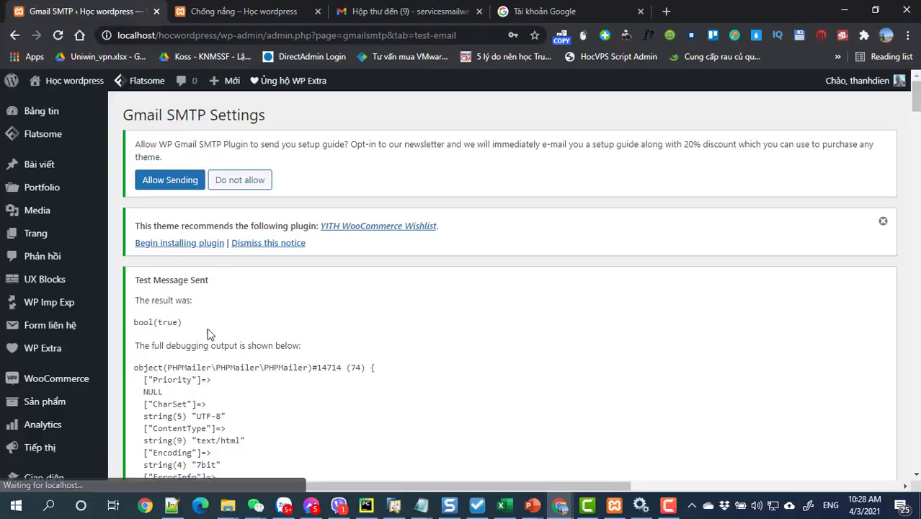
drag(158, 322, 193, 321)
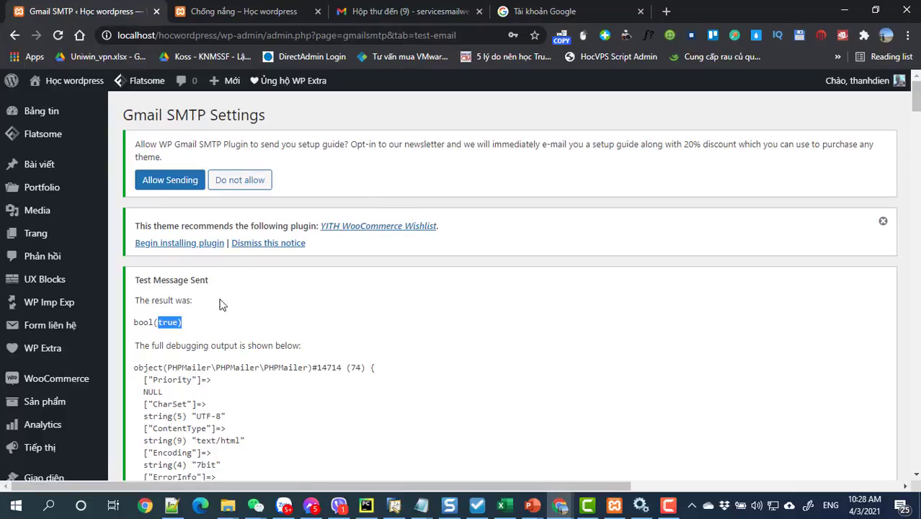
click(178, 322)
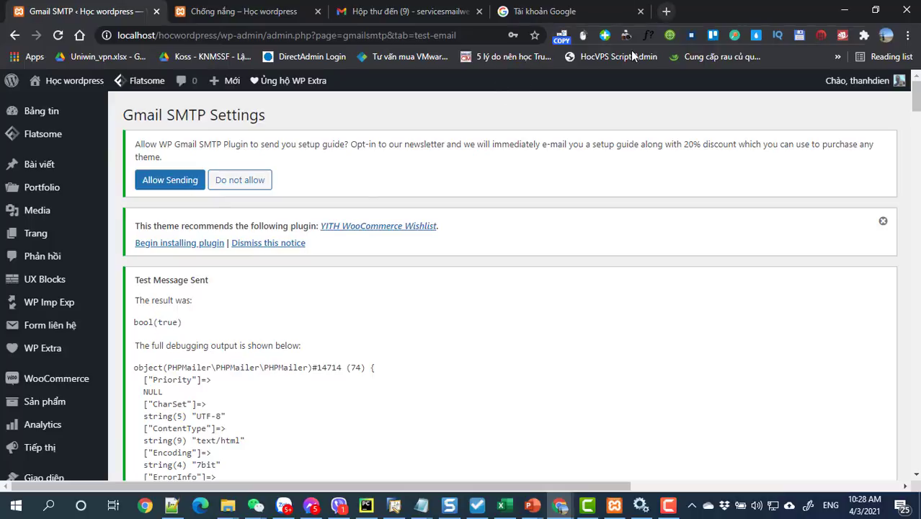
- Open Gmail in a new tab and read the 'Test EMAIL' message from Mỹ Phẩm Sakura
click(667, 15)
text(m)
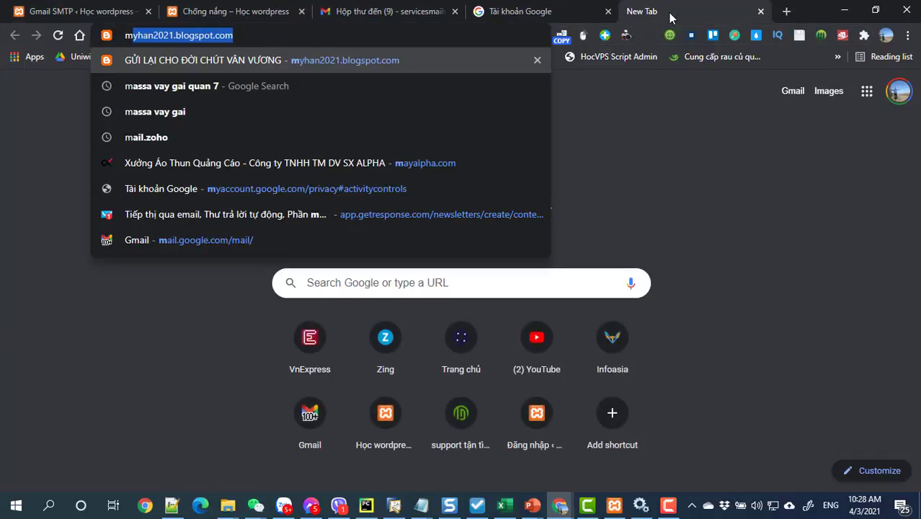
key(BackSpace)
key(BackSpace)
text(g)
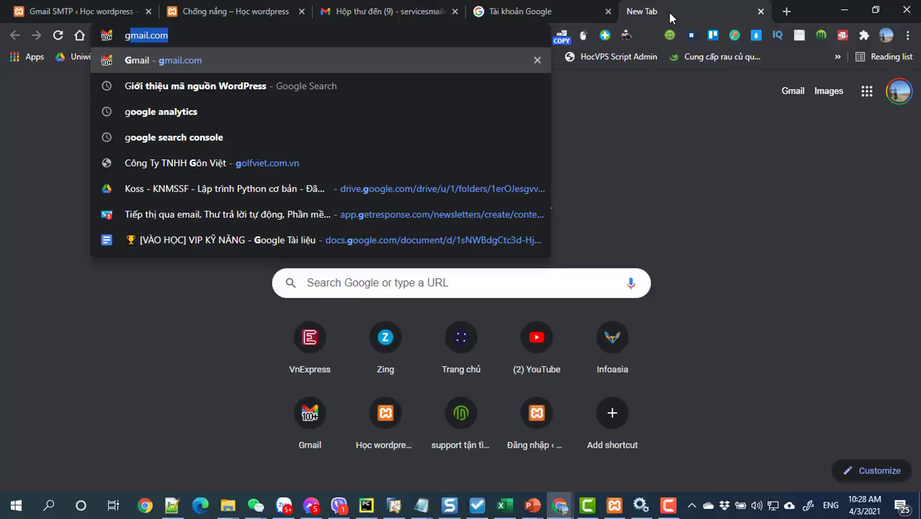
click(807, 156)
click(792, 92)
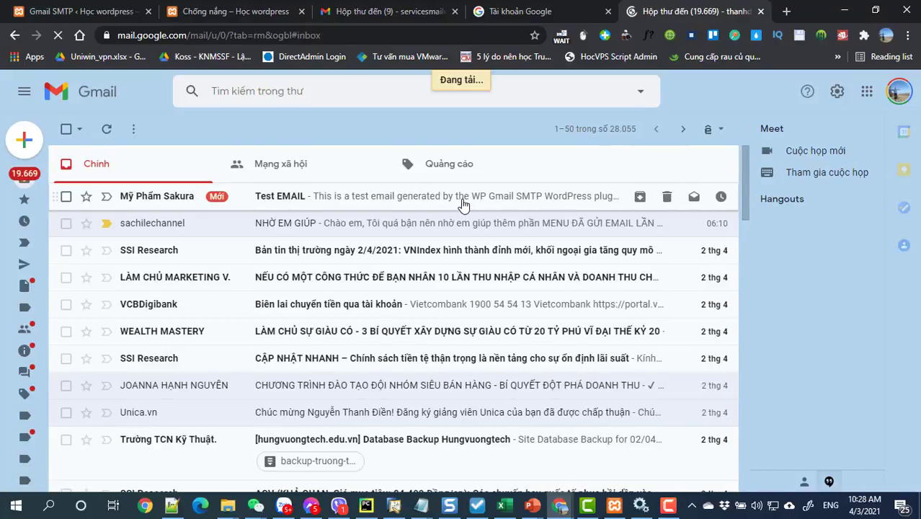
click(462, 205)
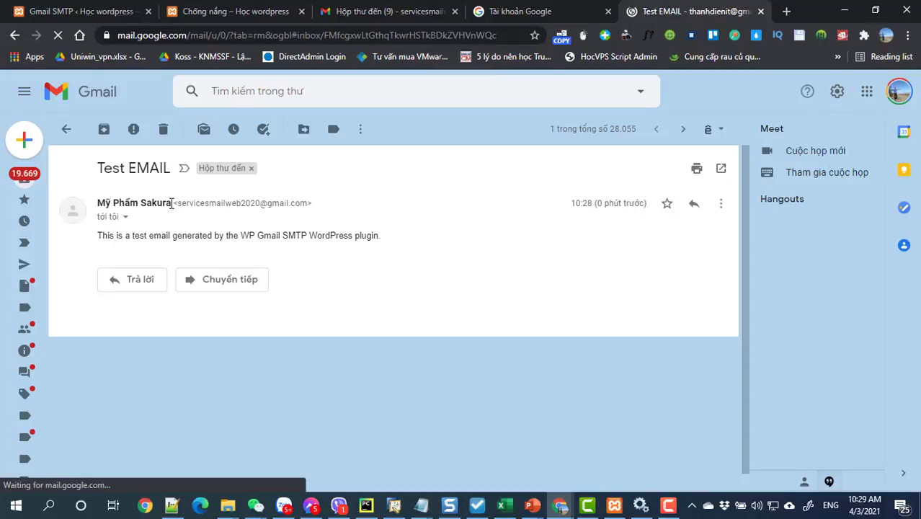
drag(171, 202, 92, 201)
click(417, 200)
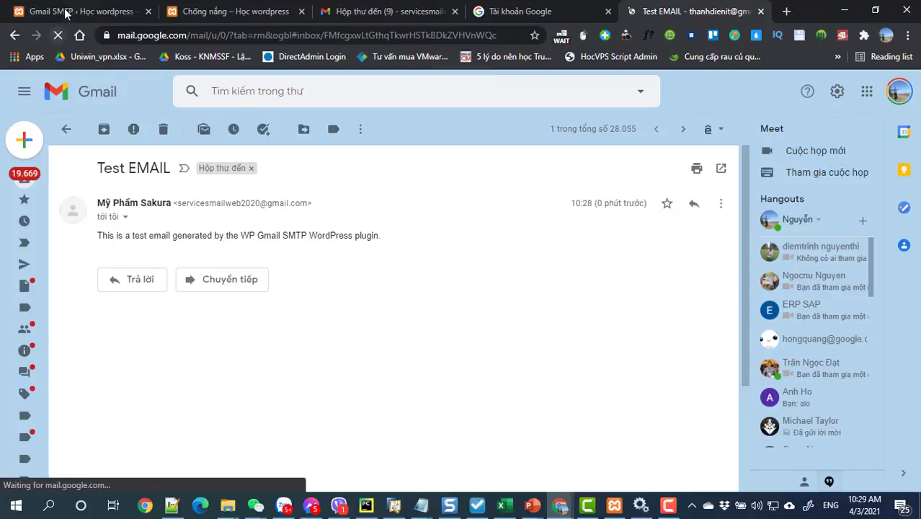
click(79, 11)
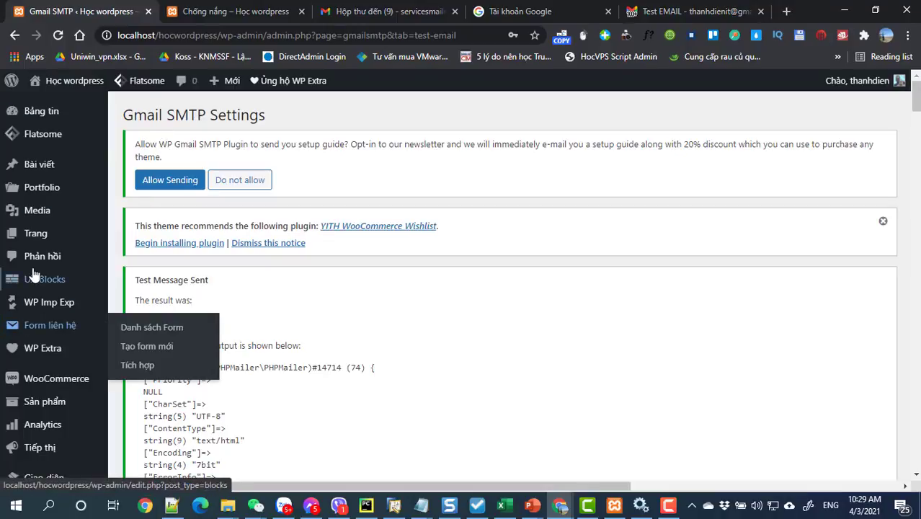
- Open Contact Form Flat for editing from the Liên hệ contact forms list
mouse_move(32, 303)
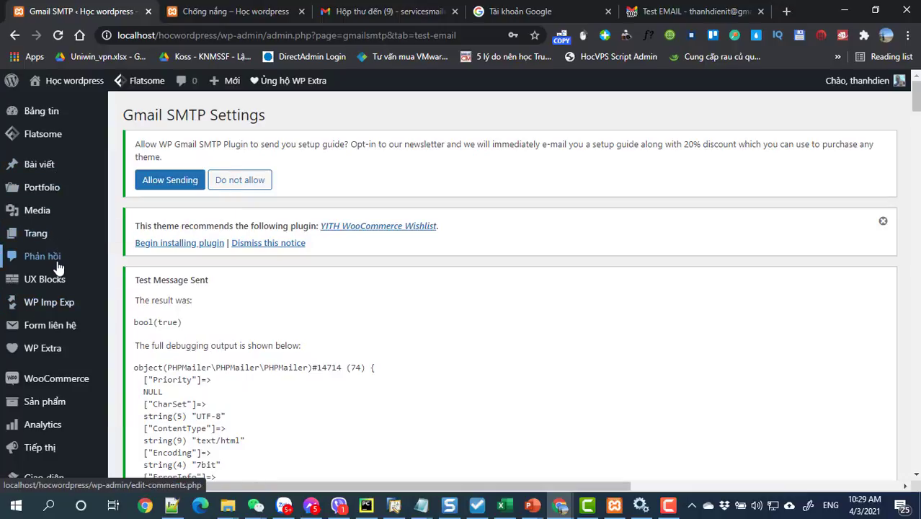
mouse_move(55, 281)
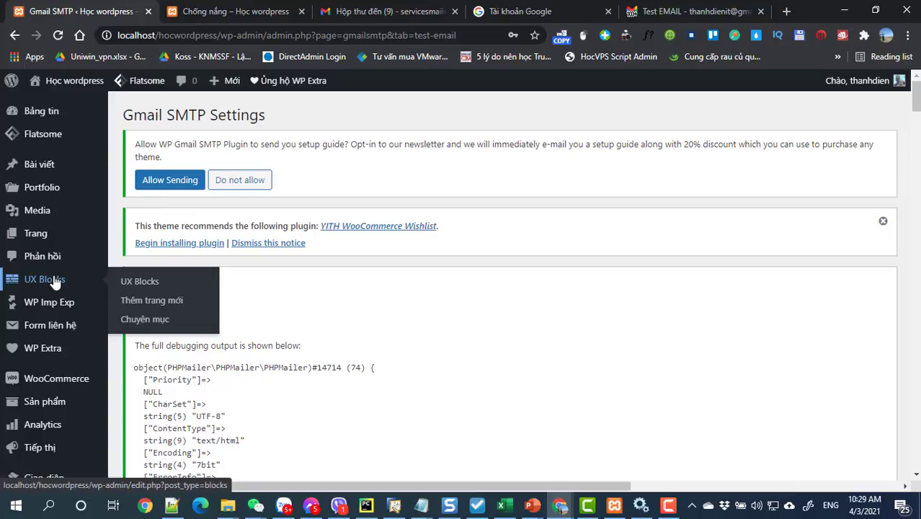
click(46, 327)
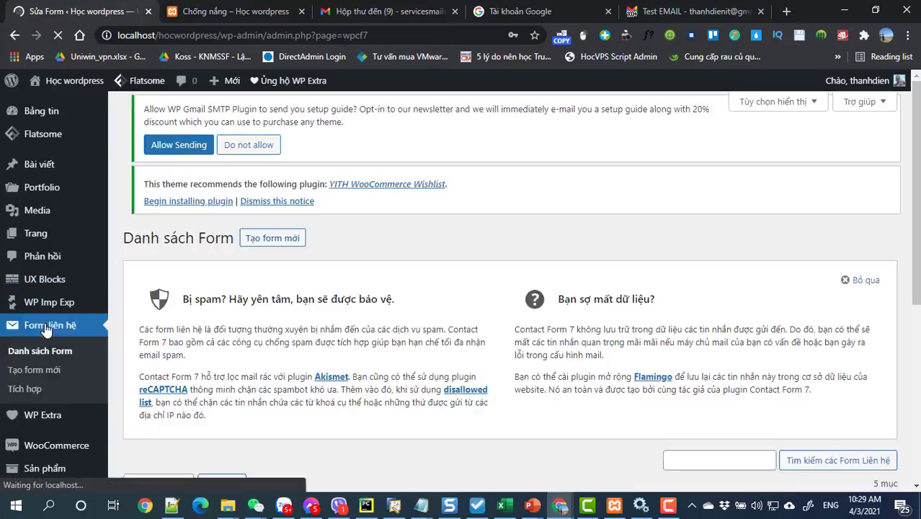
scroll(352, 289, down, 3)
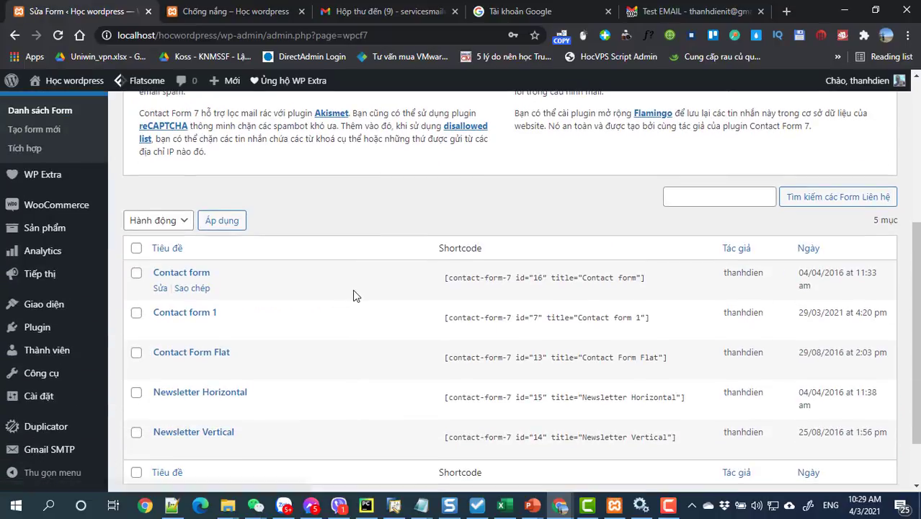
click(184, 356)
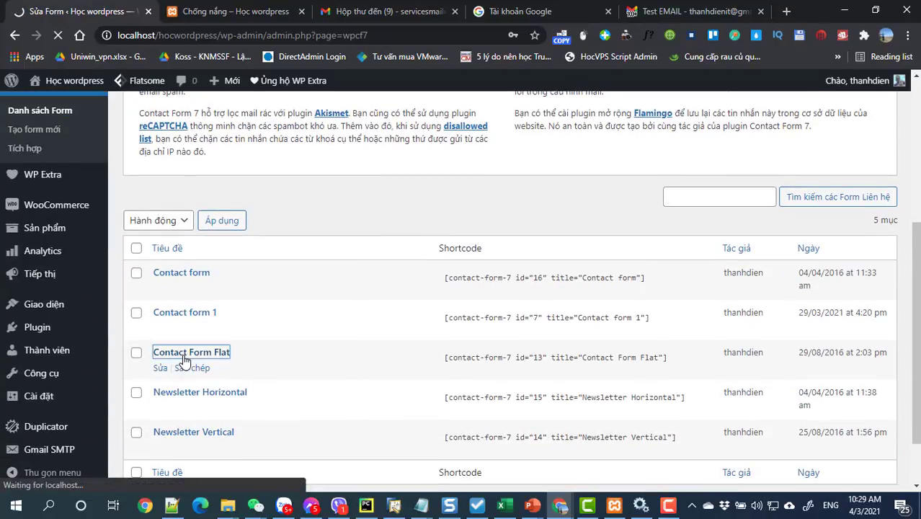
scroll(353, 358, down, 3)
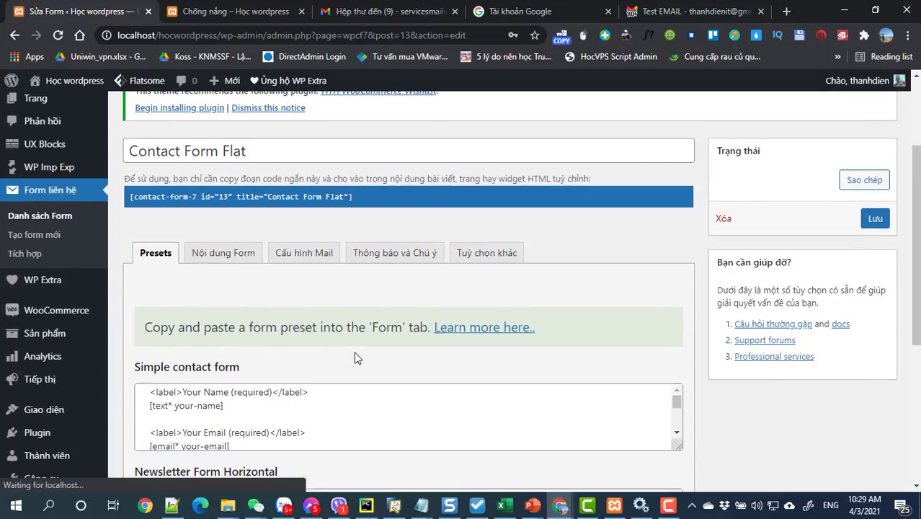
- On Cấu hình Mail, put the site Gmail address in both Mail nhận and Mail gửi
click(306, 189)
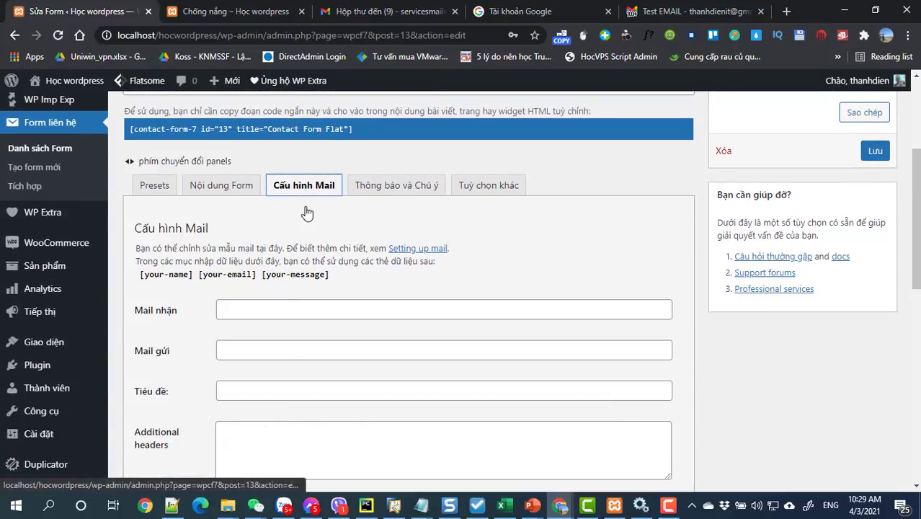
click(267, 311)
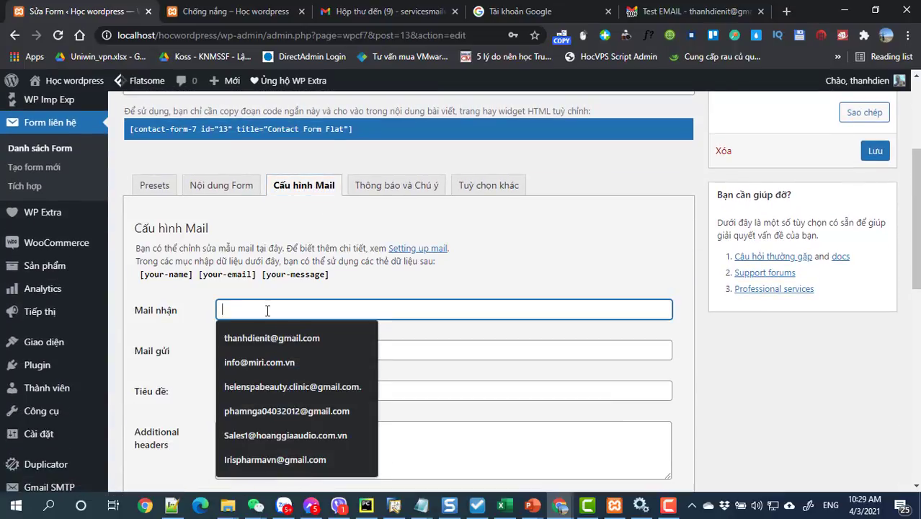
click(269, 333)
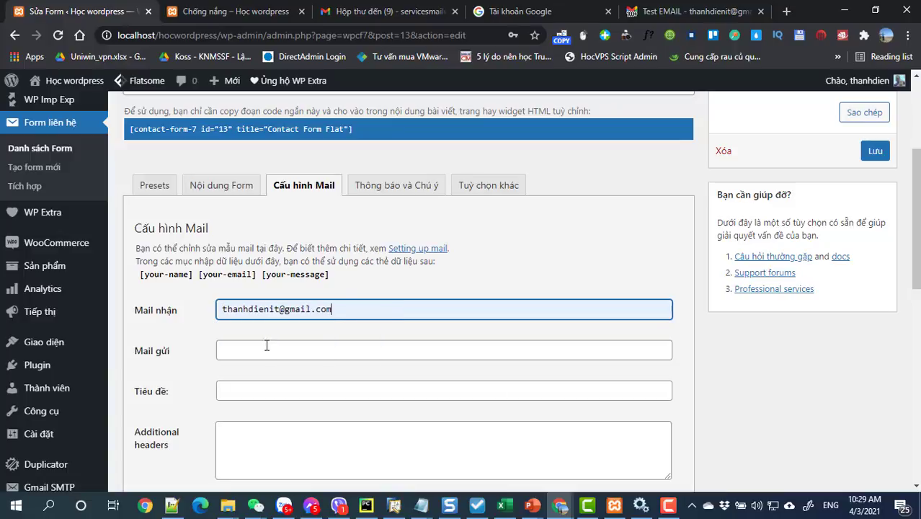
click(267, 345)
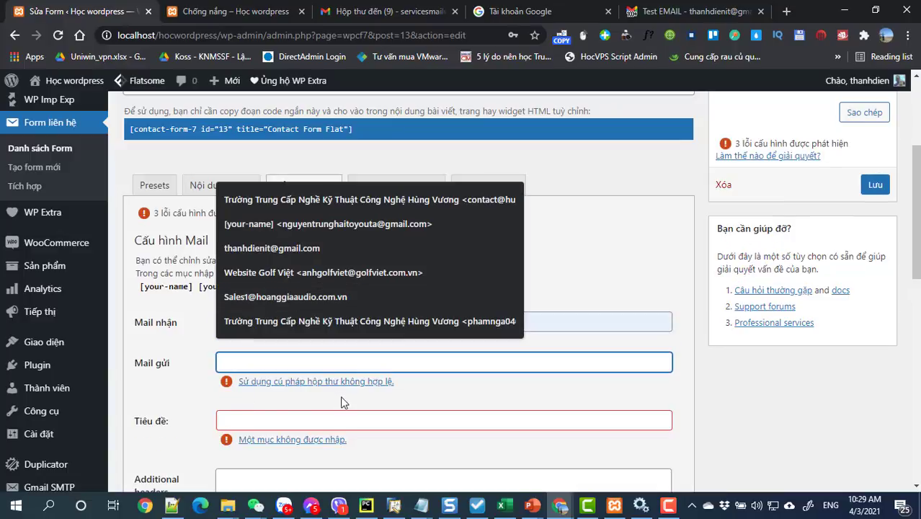
click(340, 395)
click(330, 322)
key(ctrl+a)
key(ctrl+v)
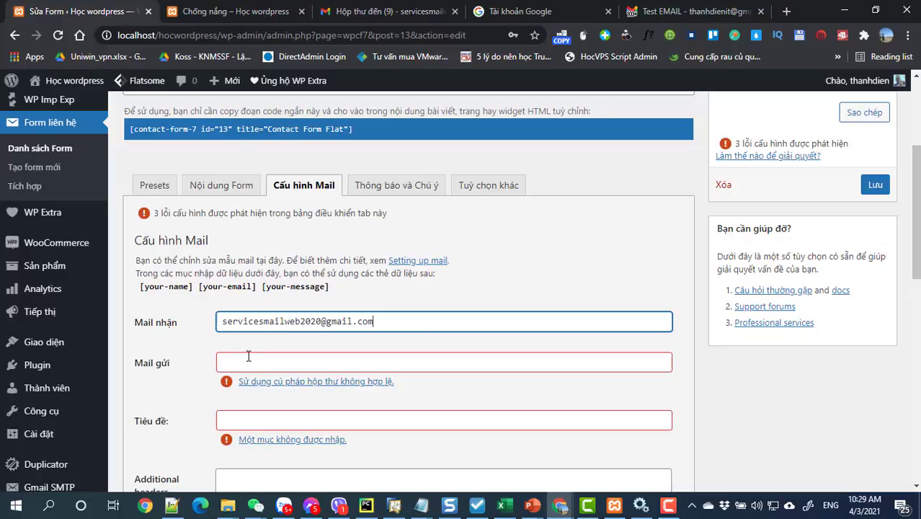
click(247, 356)
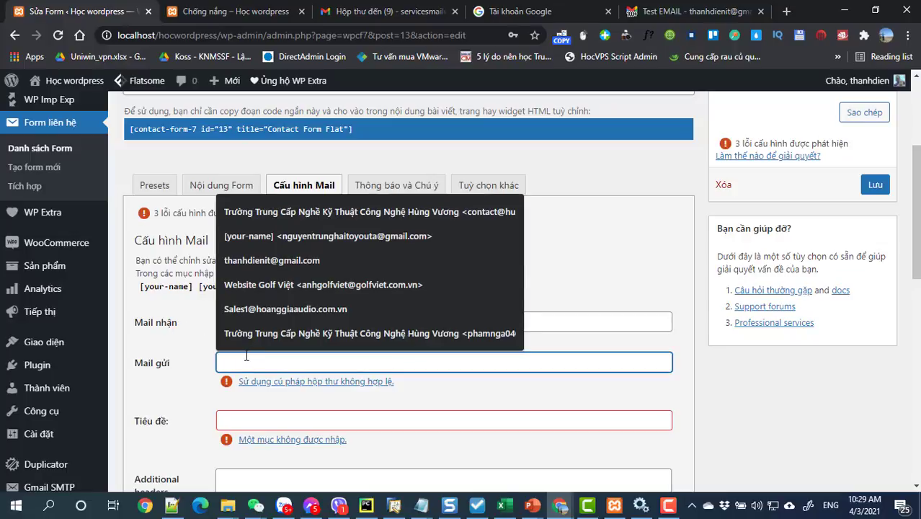
key(ctrl+v)
scroll(263, 411, down, 2)
click(257, 348)
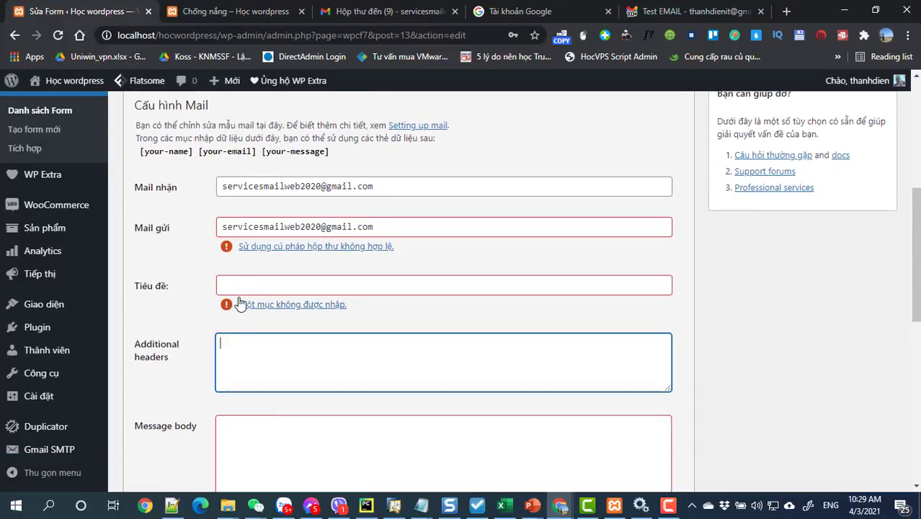
- Set the mail subject (Tiêu đề) to 'Mỹ phẩm Sakura Liên hệ'
click(238, 286)
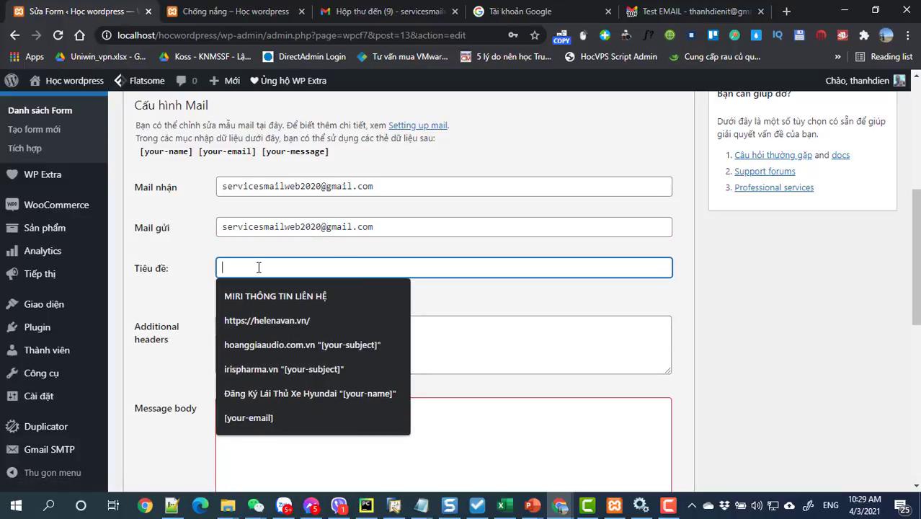
text(M)
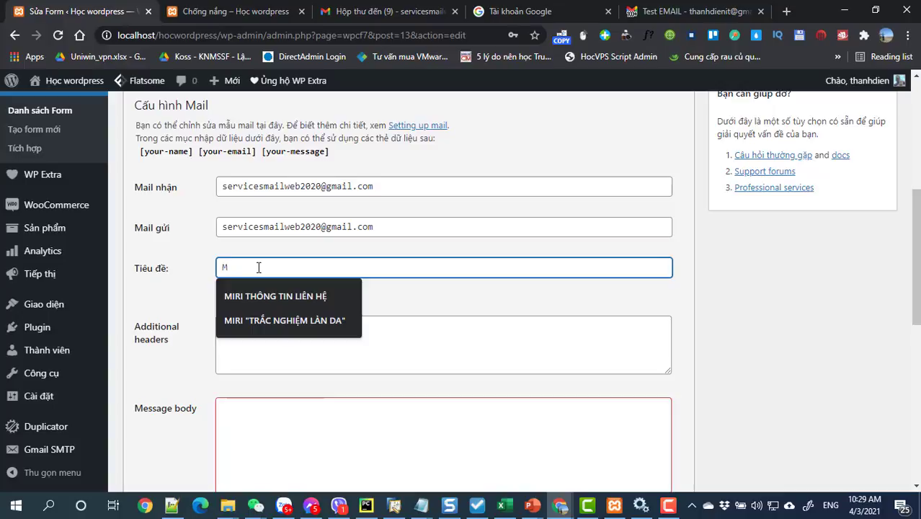
text(ay)
key(BackSpace)
key(BackSpace)
text(ỹ phẩm)
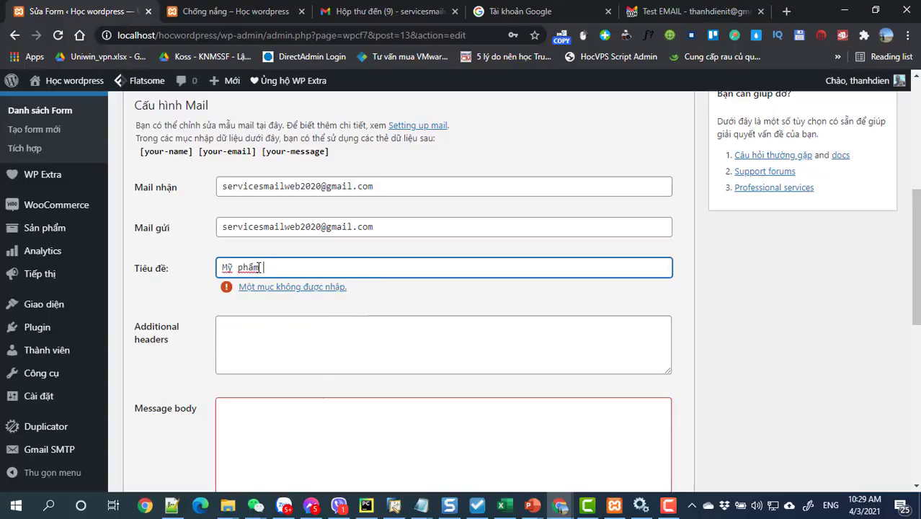
text( Sakura Liên hệ)
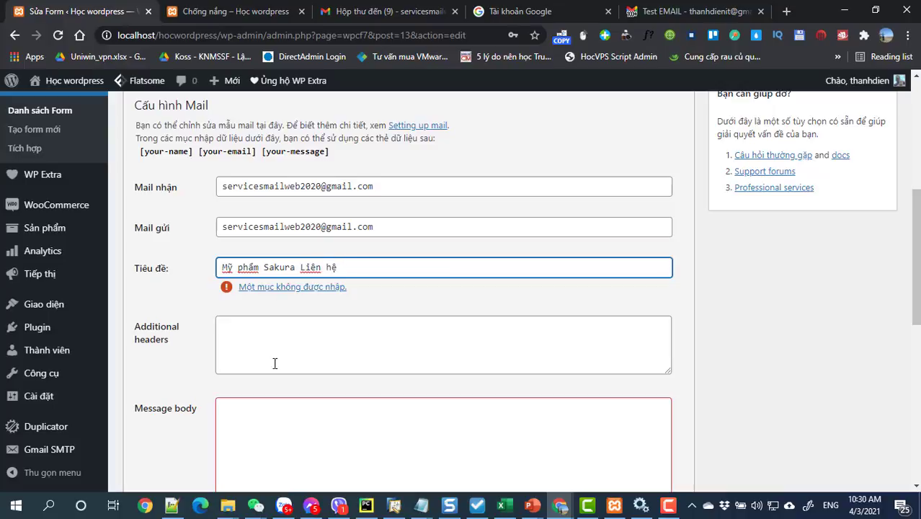
click(255, 441)
- Copy the [your-name], [your-email] and [your-message] mail tags into the message body
scroll(260, 432, down, 1)
scroll(265, 245, up, 2)
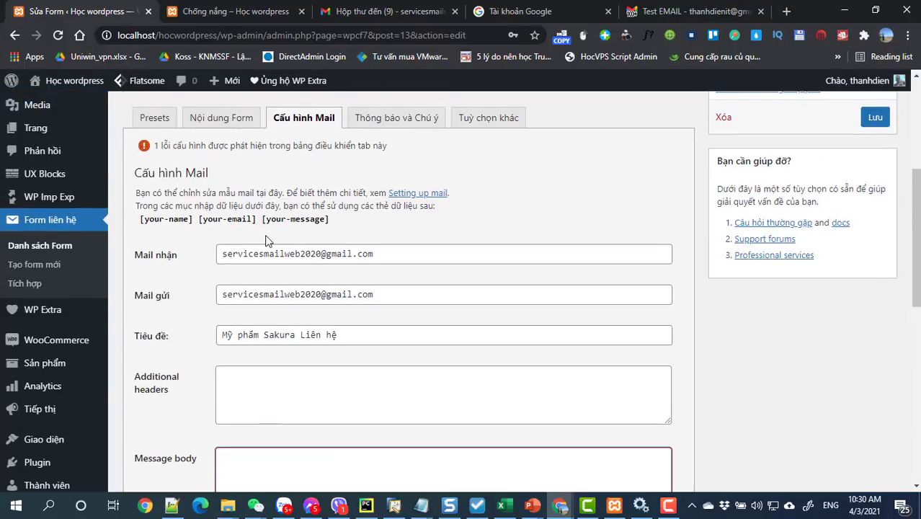
drag(192, 222, 139, 221)
key(ctrl+c)
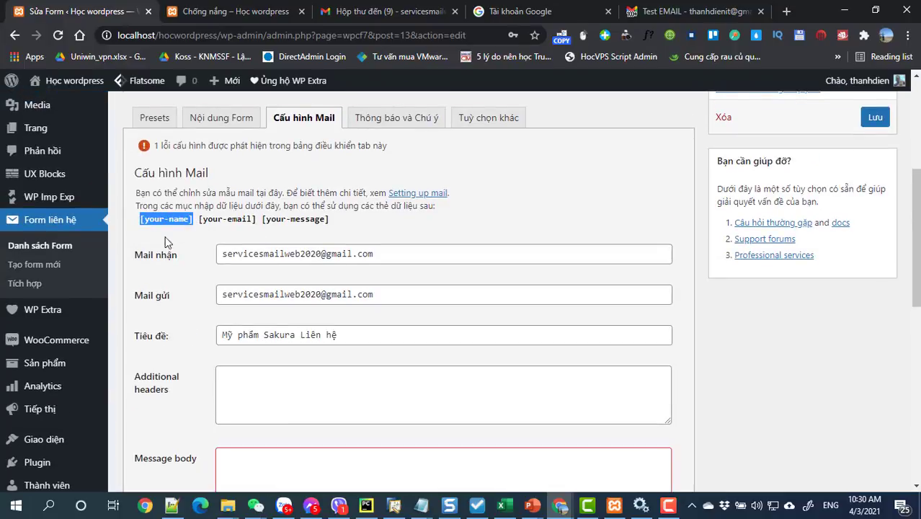
scroll(284, 382, down, 2)
click(250, 351)
key(ctrl+v)
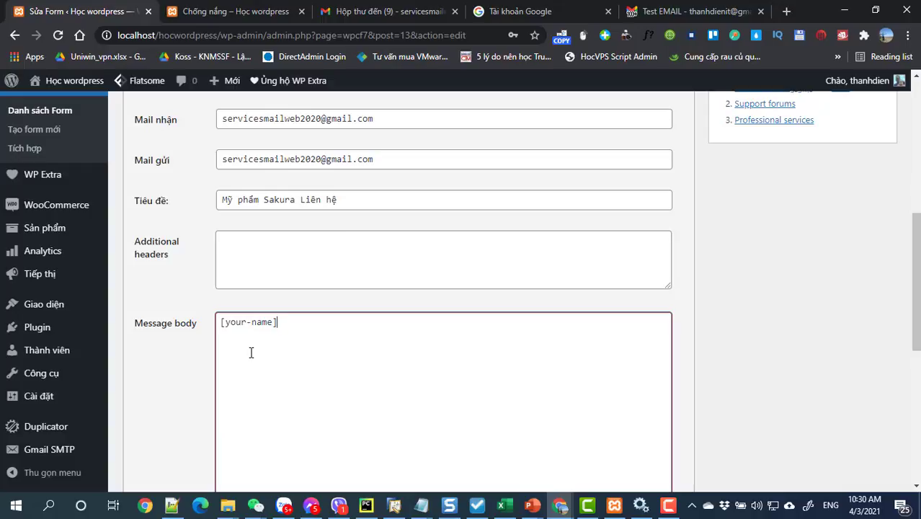
scroll(251, 352, up, 3)
drag(329, 288, 141, 288)
scroll(290, 366, down, 3)
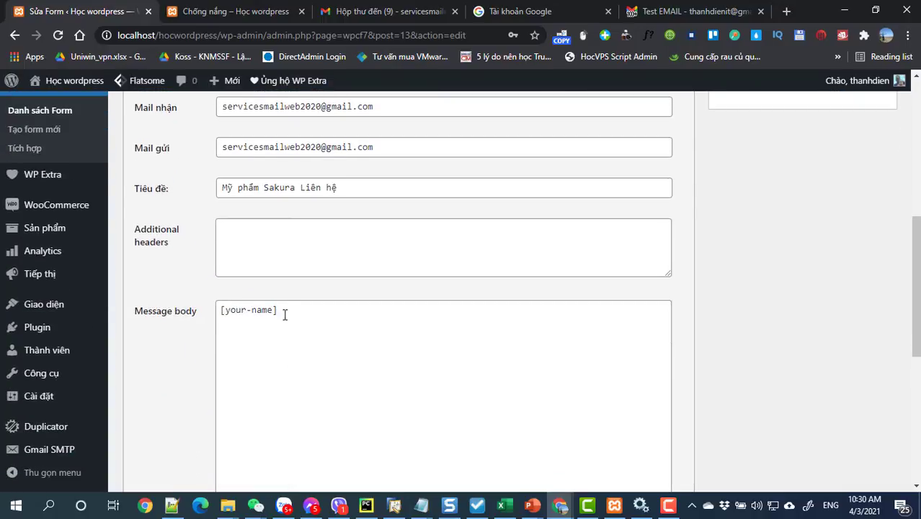
drag(285, 315, 197, 313)
text(ạn có thể chỉnh sửa mẫu mail tại đây. Để biết thêm chi tiết, xem Setting up mail. Trong các mục nhập dữ liệu dưới đây, bạn có thể sử dụng các thẻ dữ liệu sau: [your-name][your-email][your-message])
key(ctrl+z)
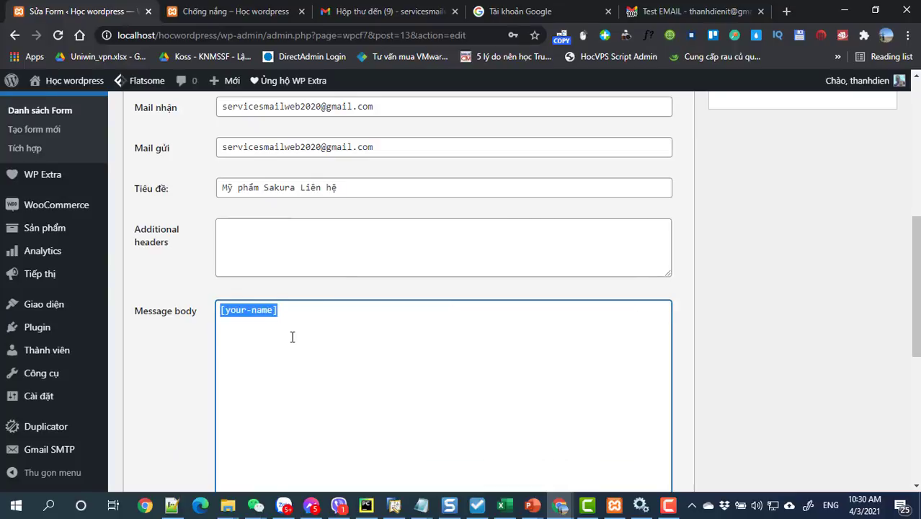
scroll(292, 337, up, 4)
drag(333, 344, 135, 348)
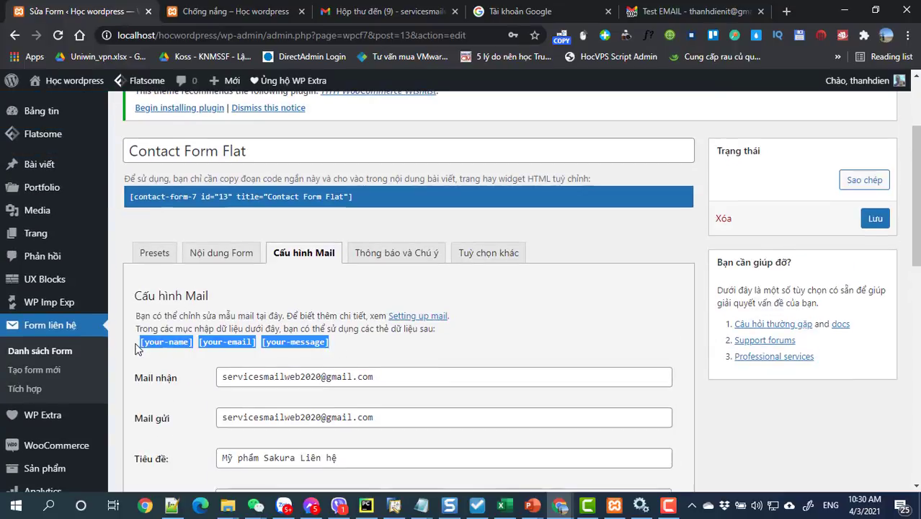
scroll(286, 343, down, 4)
drag(287, 317, 210, 317)
text([your-name][your-email][your-message])
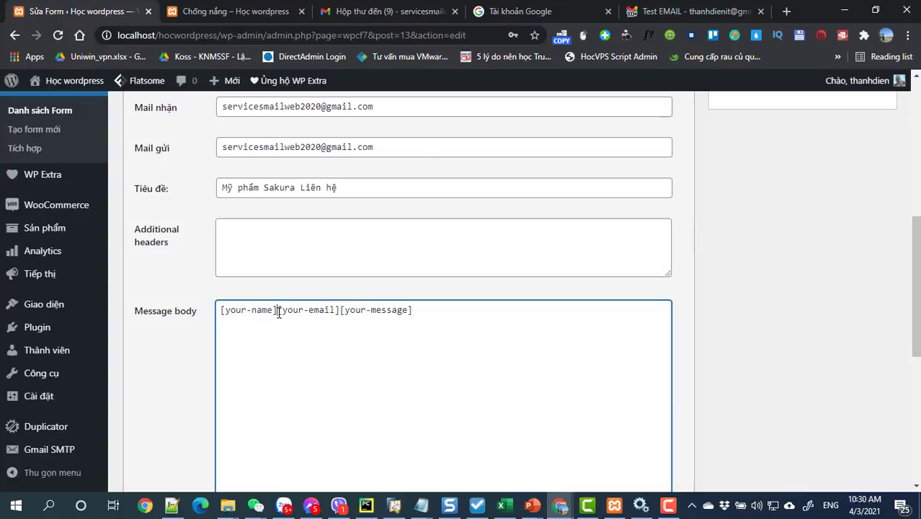
- Put each tag on its own line labelled Họ tên, Email and Nội dung, then save
click(278, 310)
key(Return)
click(283, 324)
key(Return)
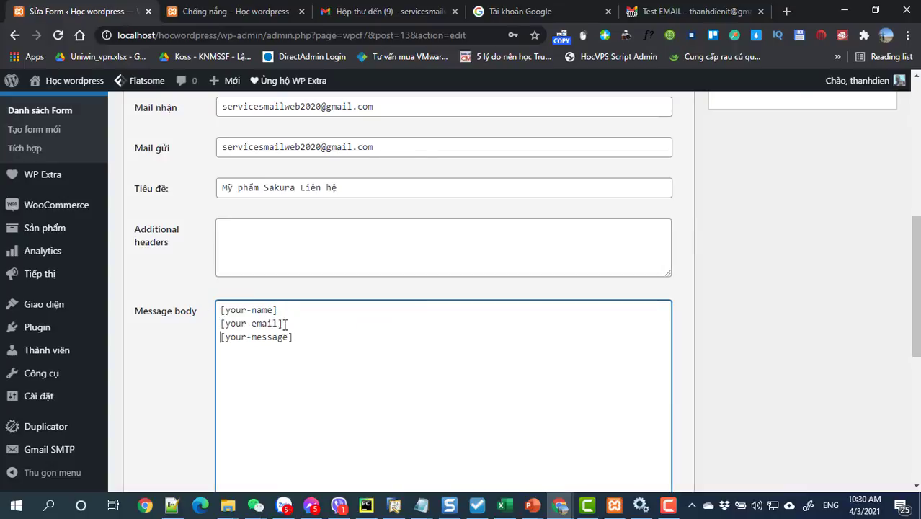
click(220, 310)
text(Ho te)
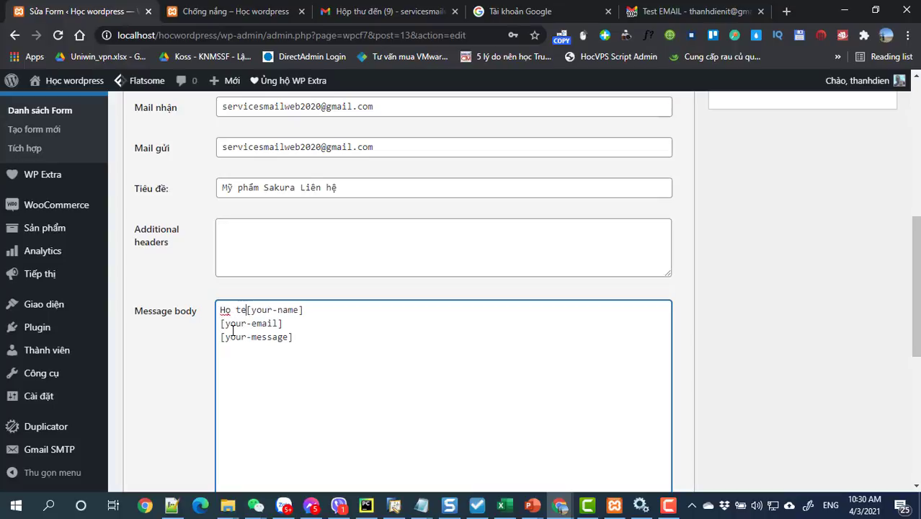
text(ên :)
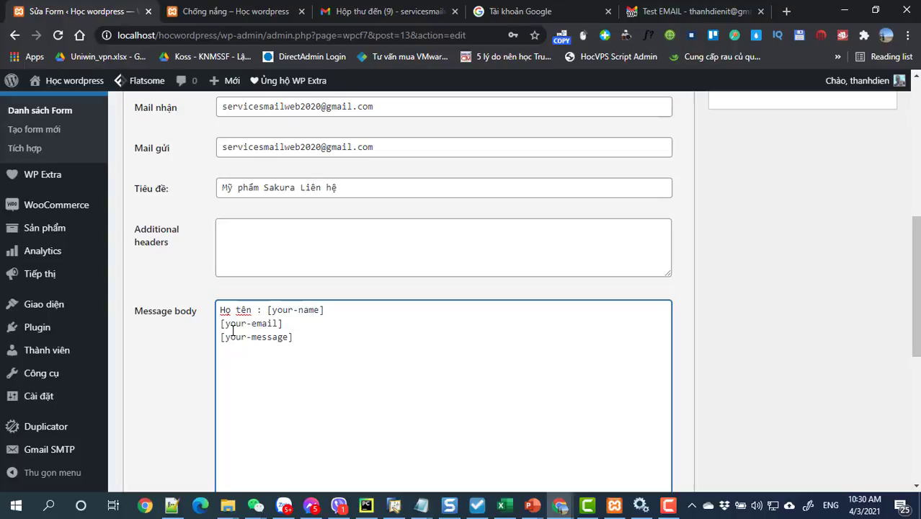
click(220, 324)
text(Email : [your-email] )
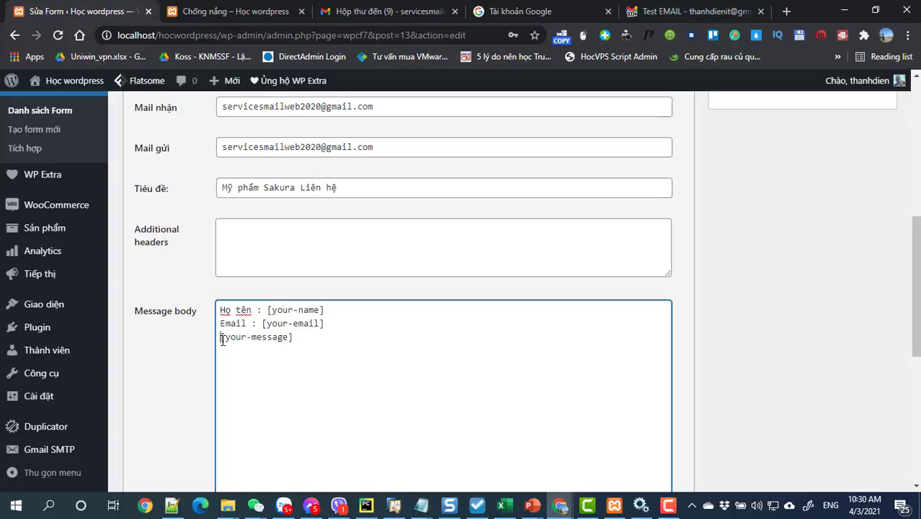
text(Nội dung )
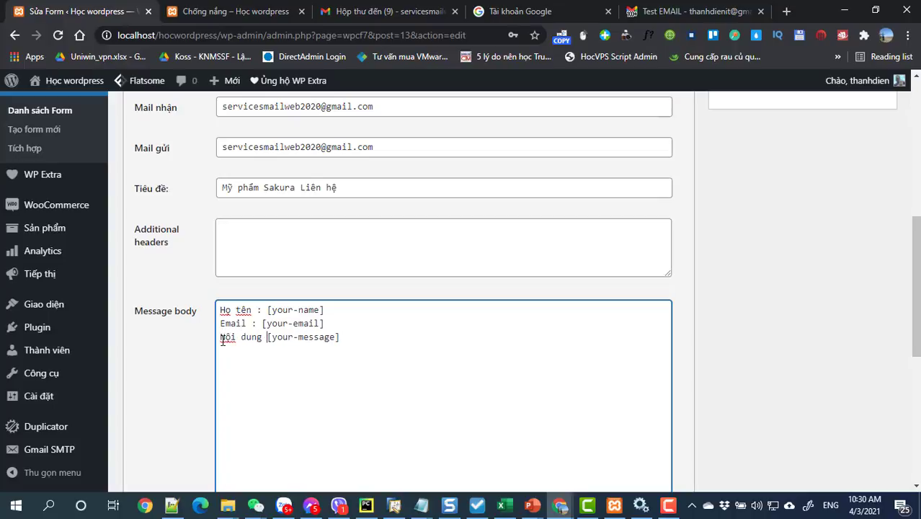
text(:)
scroll(328, 387, up, 2)
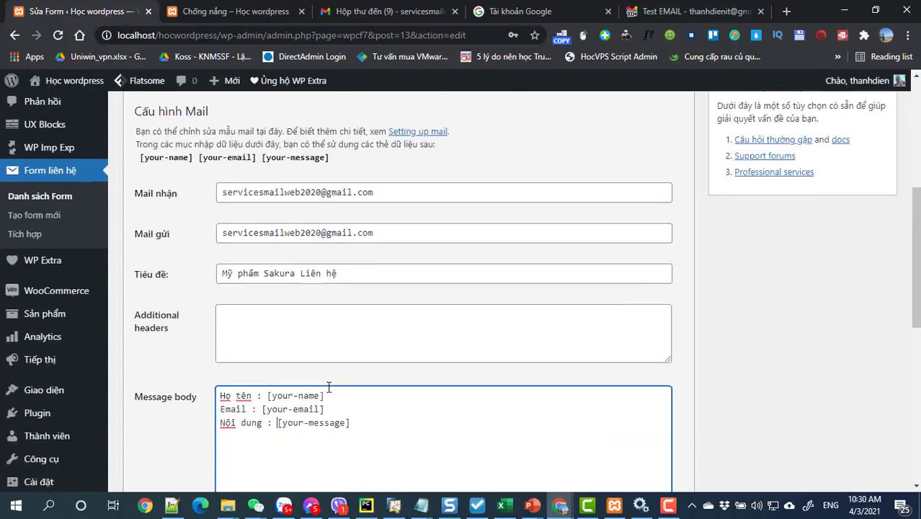
scroll(328, 387, down, 10)
click(141, 423)
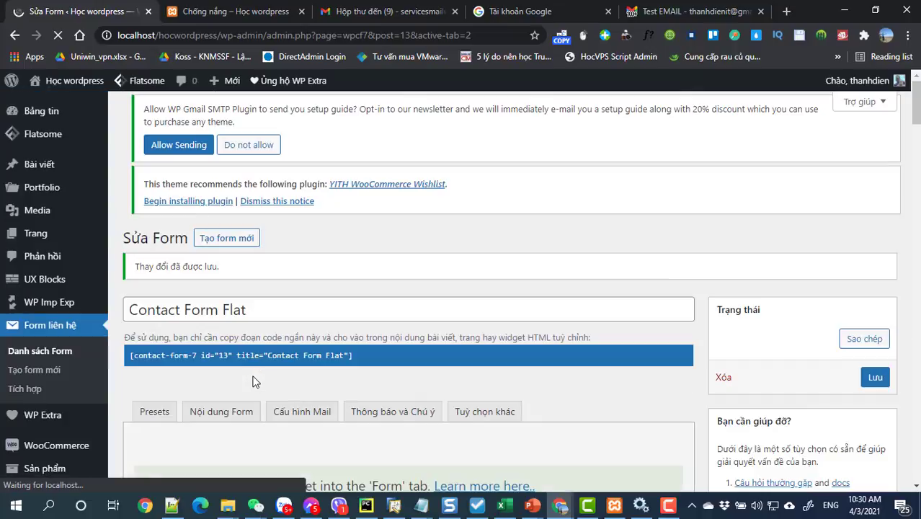
- Open the site's Xem trang link from the Học wordpress admin-bar menu in a new tab
scroll(279, 389, down, 3)
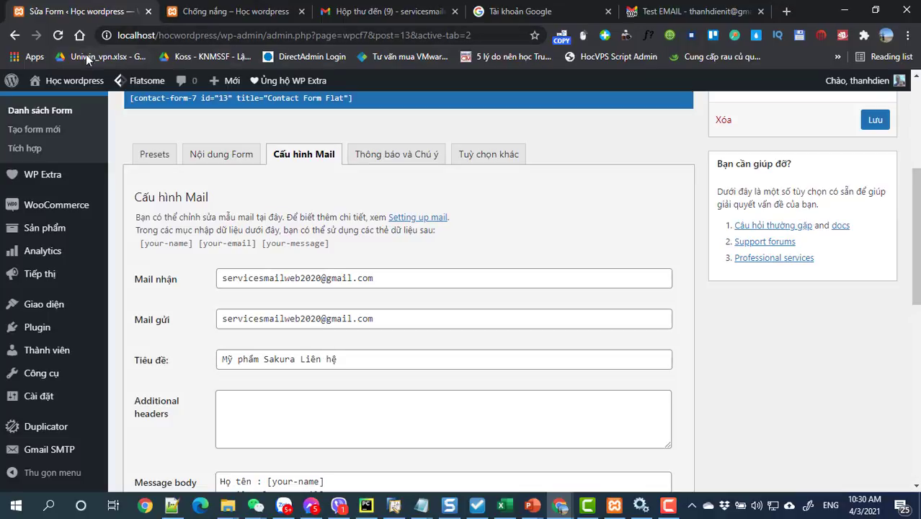
mouse_move(59, 85)
right_click(51, 106)
click(94, 112)
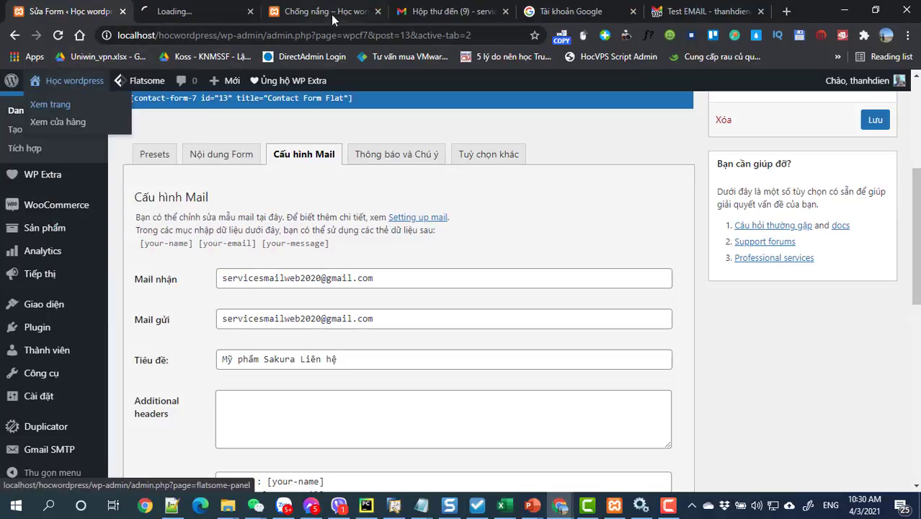
- Open the Sakura site's Liên hệ contact page in the new tab
click(189, 12)
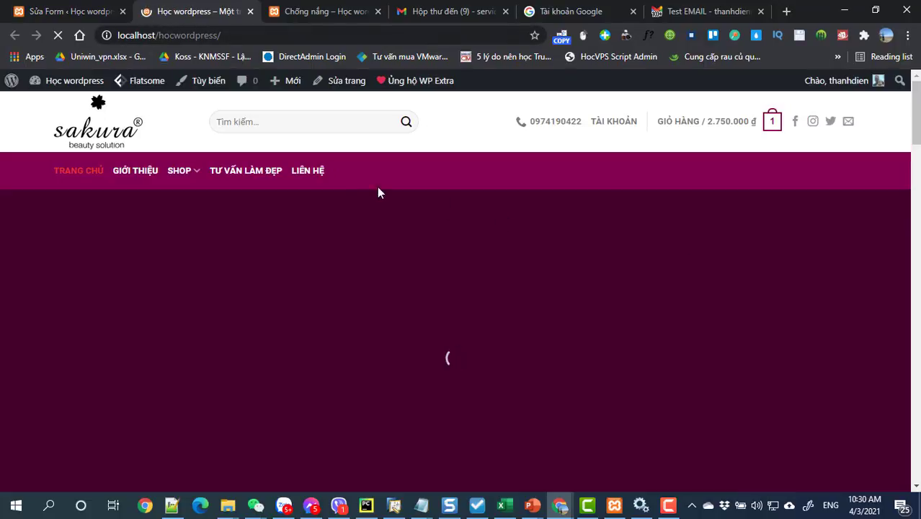
click(305, 175)
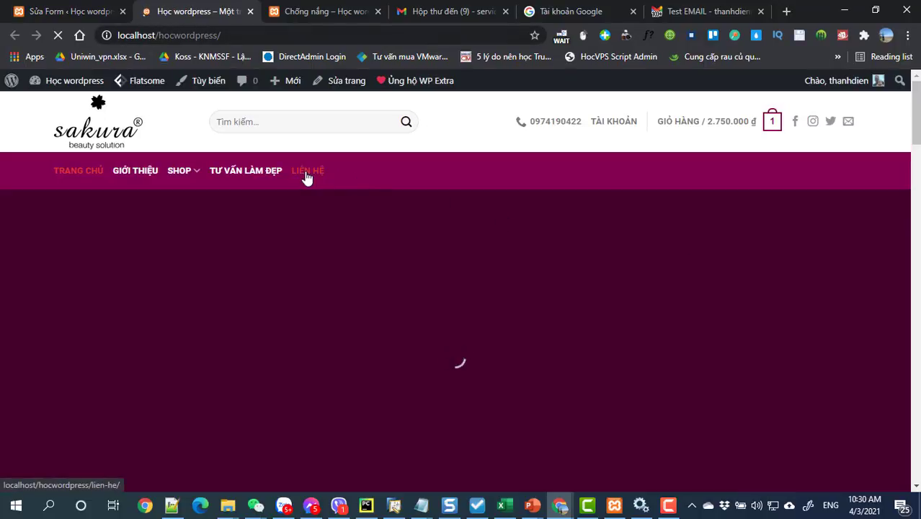
scroll(512, 300, down, 5)
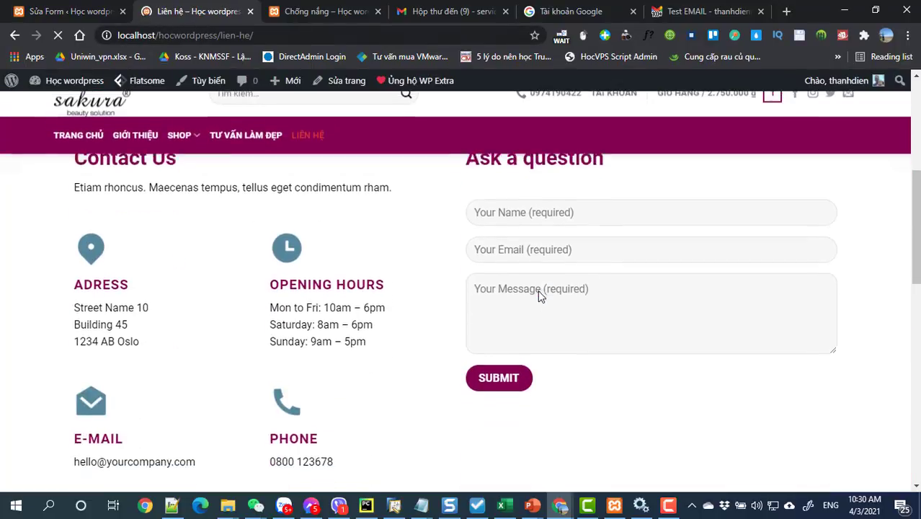
- Fill Your Name and Your Email from autofill, enter Test as the message, and submit
click(524, 212)
click(497, 241)
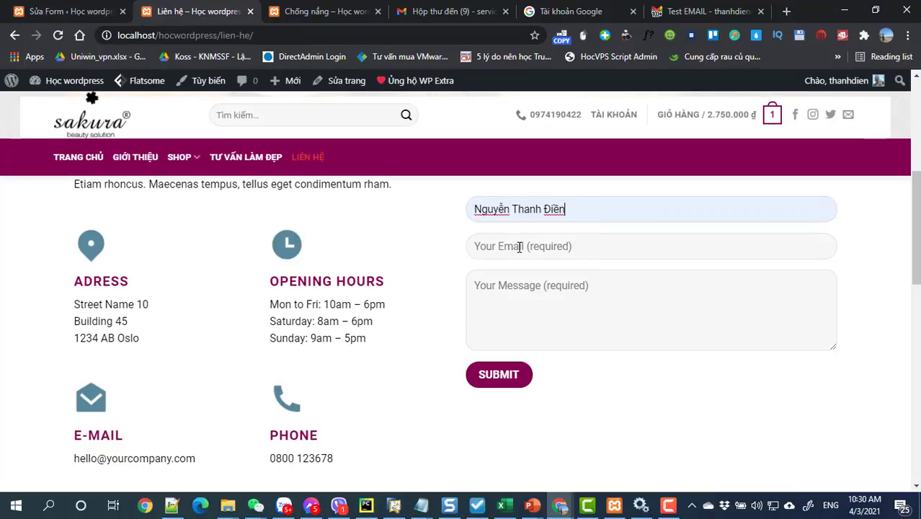
click(520, 247)
click(525, 302)
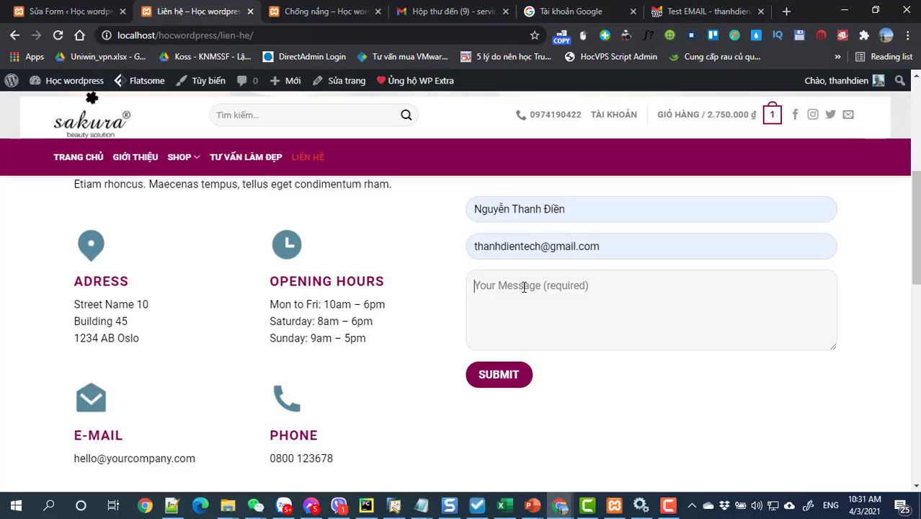
text(Test)
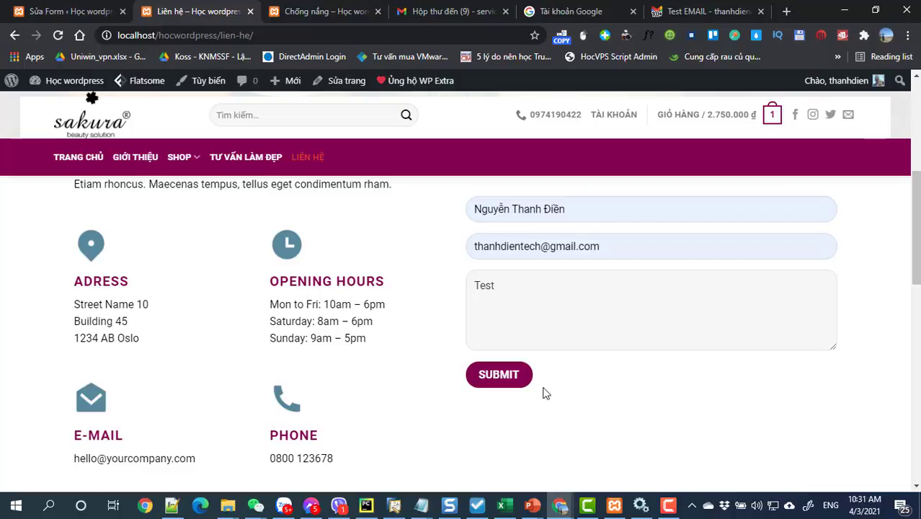
click(506, 382)
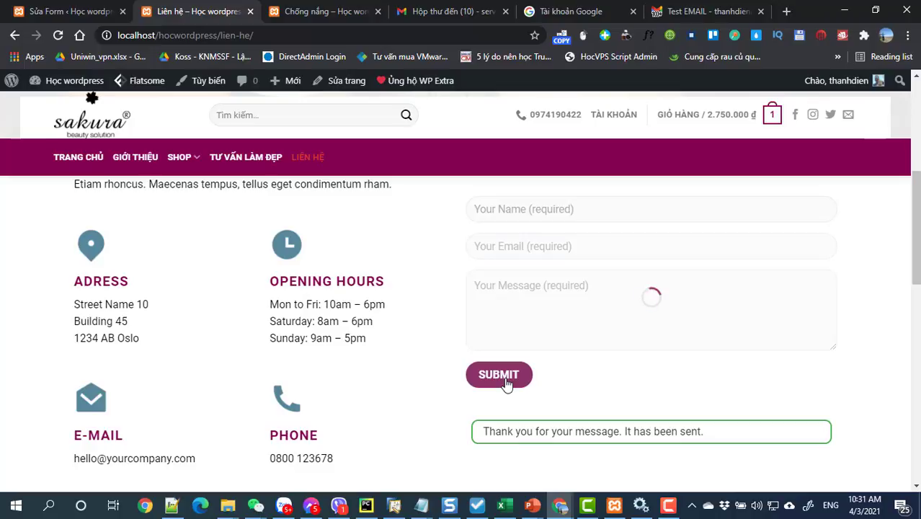
- Reload the Gmail inbox to check for the incoming contact message
click(673, 13)
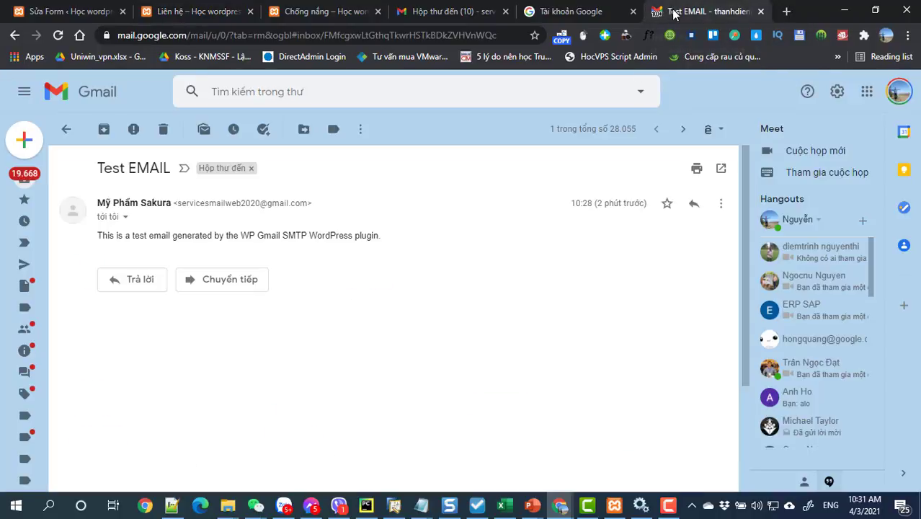
click(24, 180)
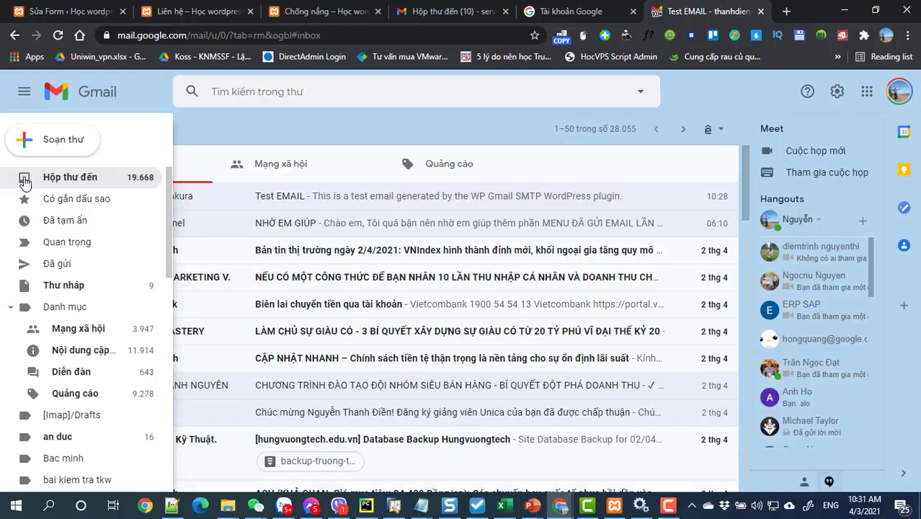
click(59, 36)
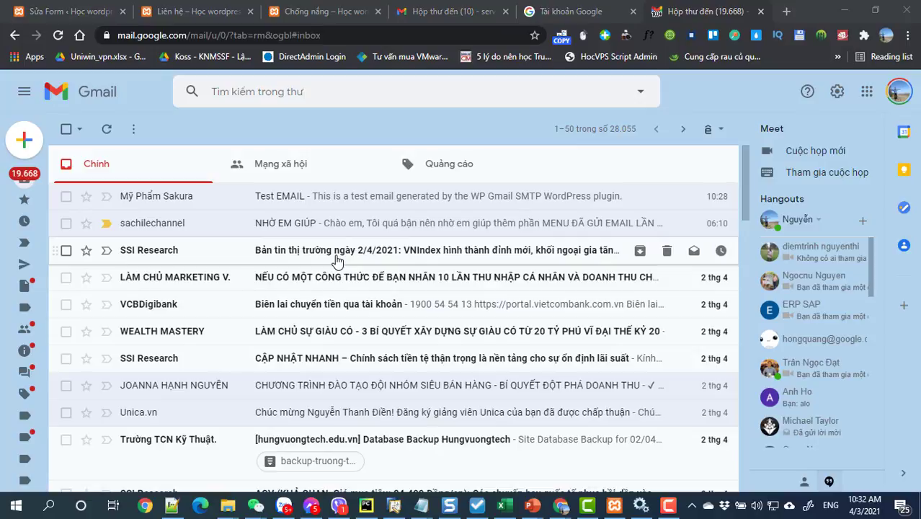
- Return to Contact Form Flat's mail settings and select the recipient address
click(180, 13)
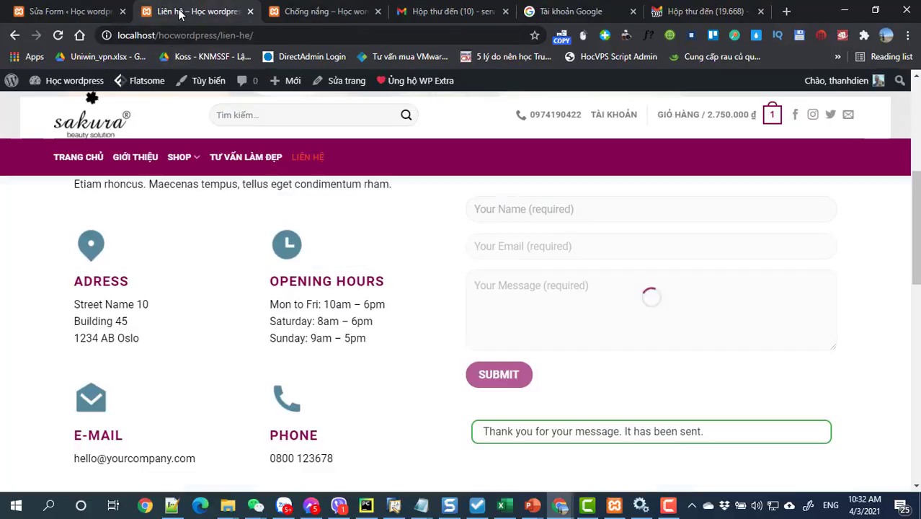
click(75, 12)
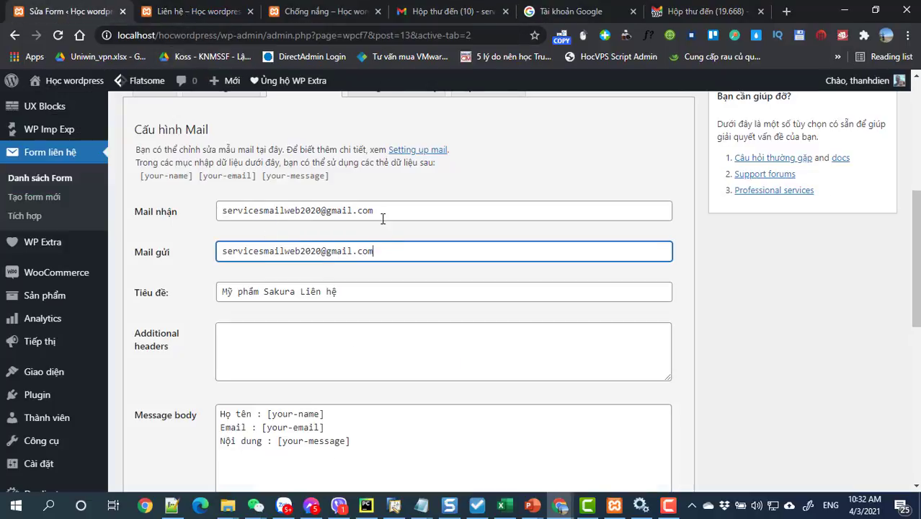
drag(383, 219, 219, 219)
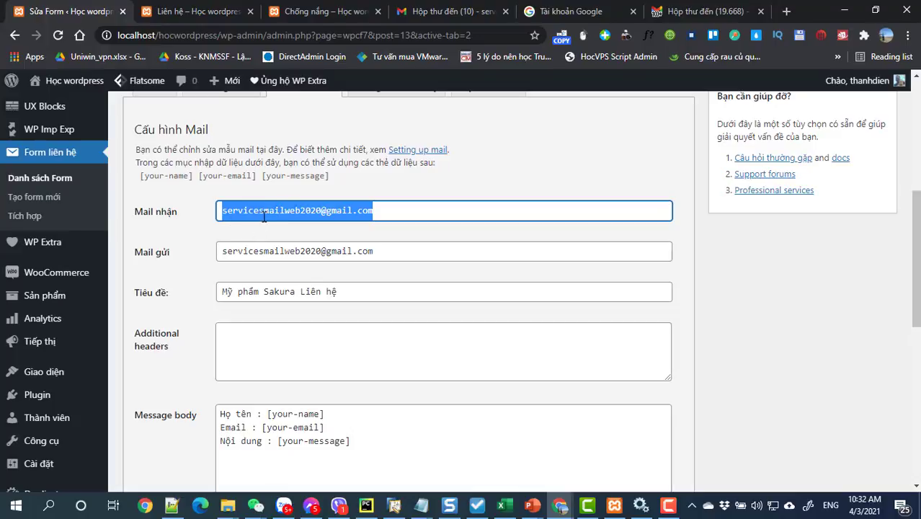
- Open the Mỹ phẩm Sakura Liên hệ email and check its Họ tên, Email, Nội dung lines
click(440, 11)
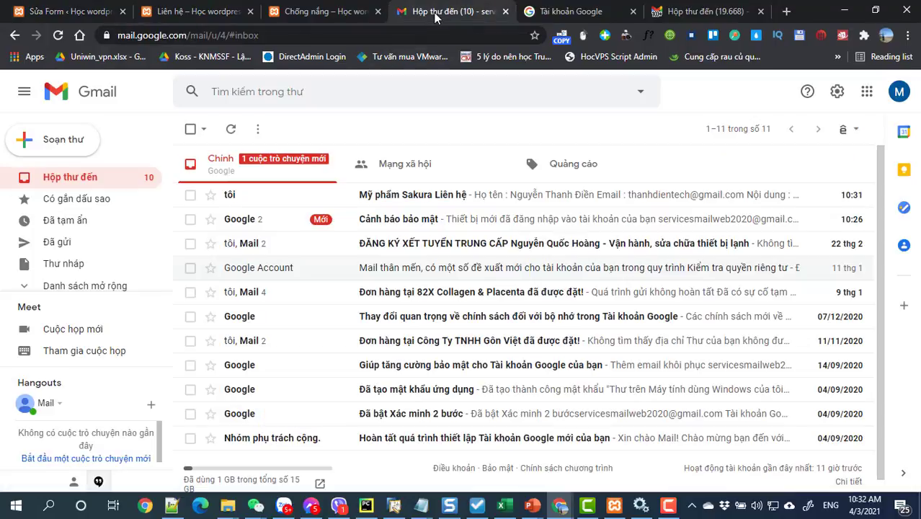
click(420, 199)
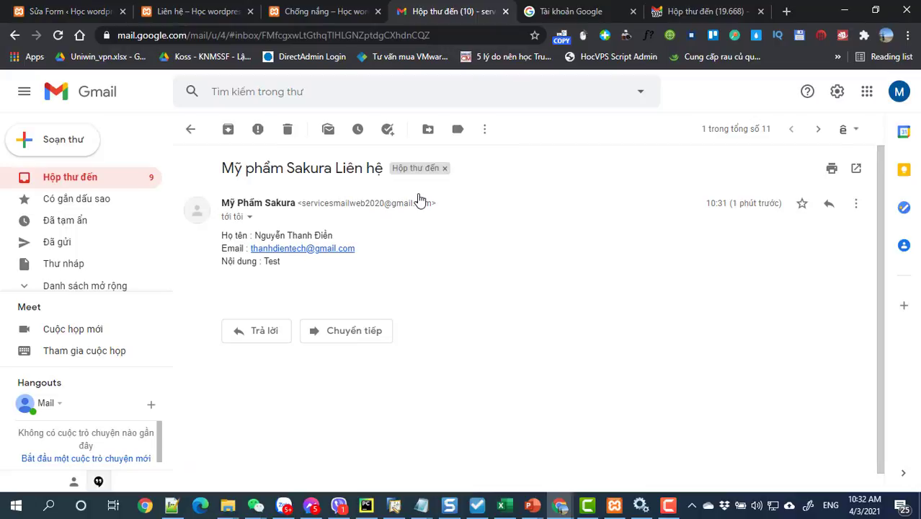
drag(303, 269, 245, 235)
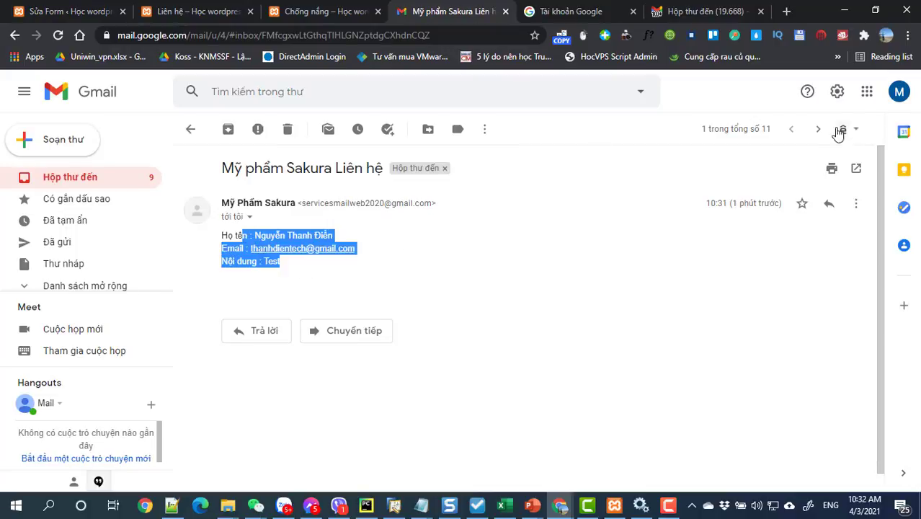
click(893, 99)
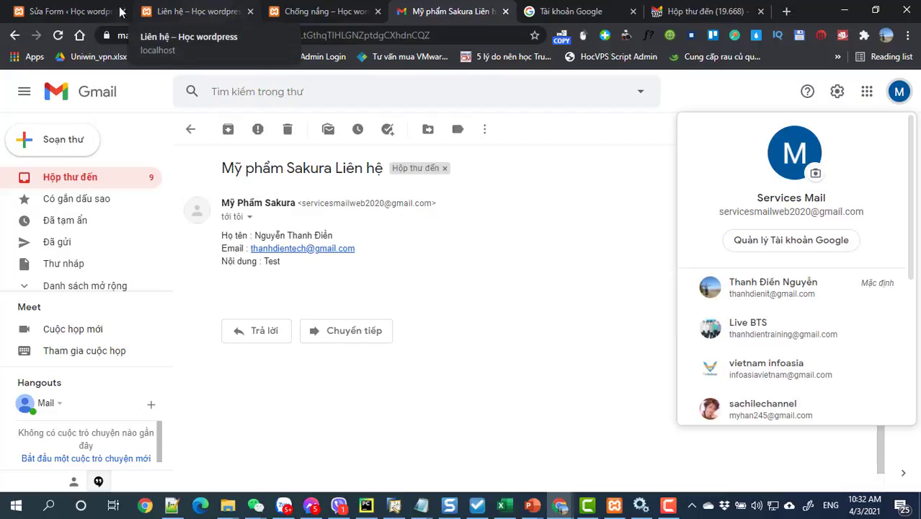
click(165, 13)
- Append a comma and a second Gmail address to the Mail nhận field, then save with Lưu
click(80, 13)
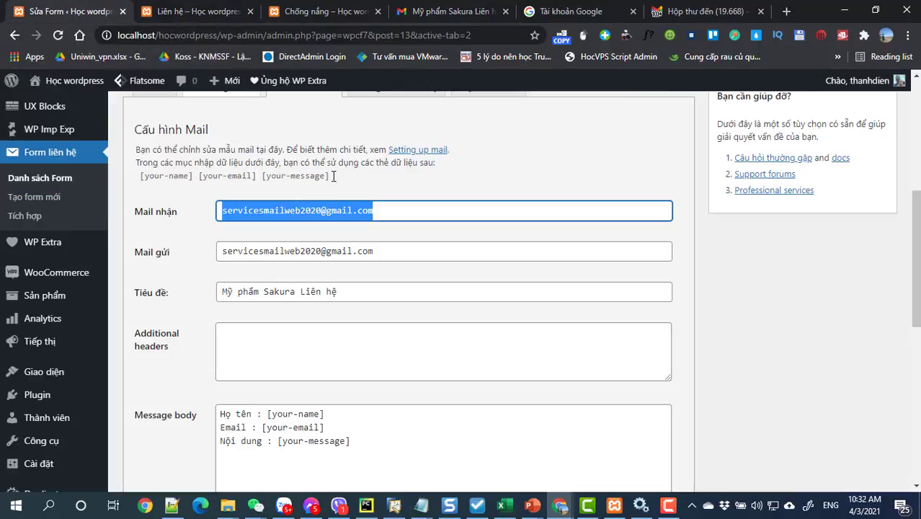
click(382, 213)
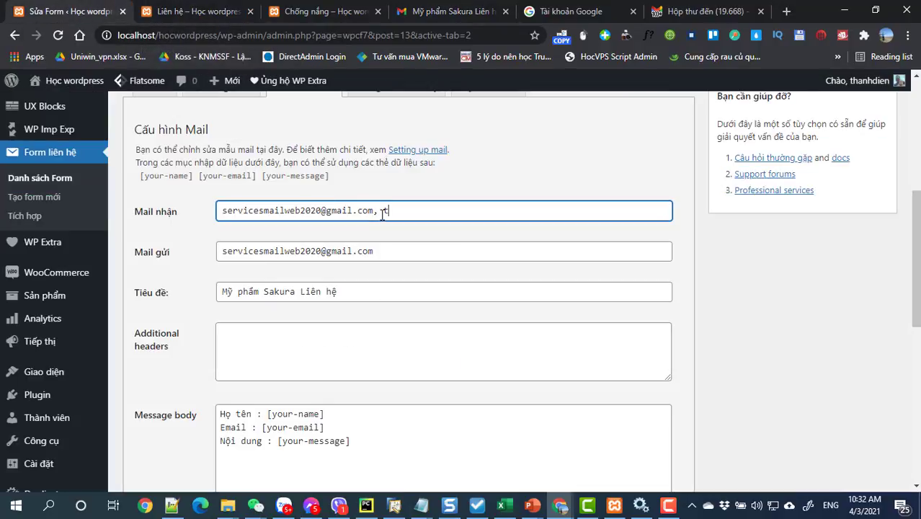
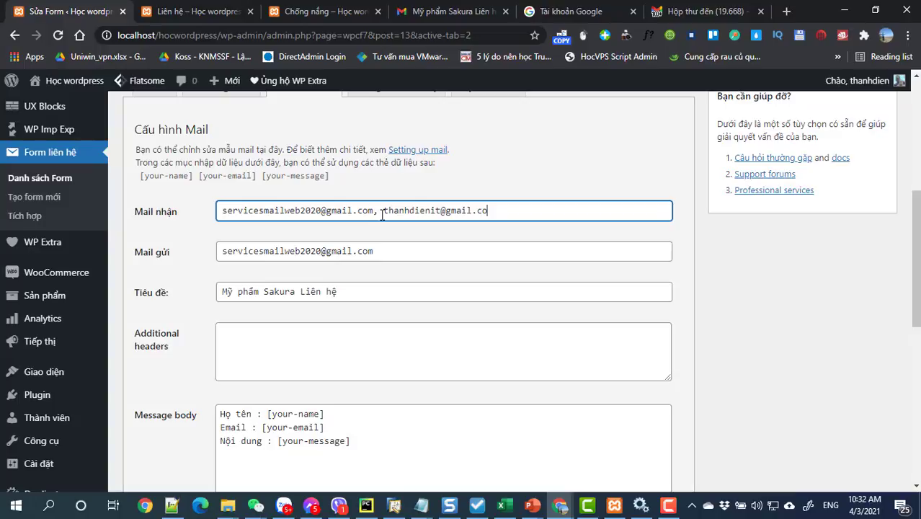
scroll(255, 368, down, 7)
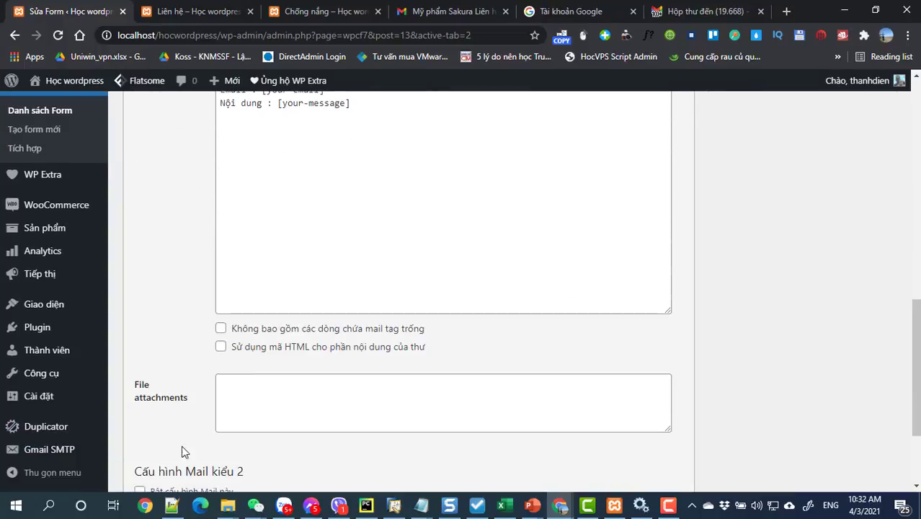
click(147, 424)
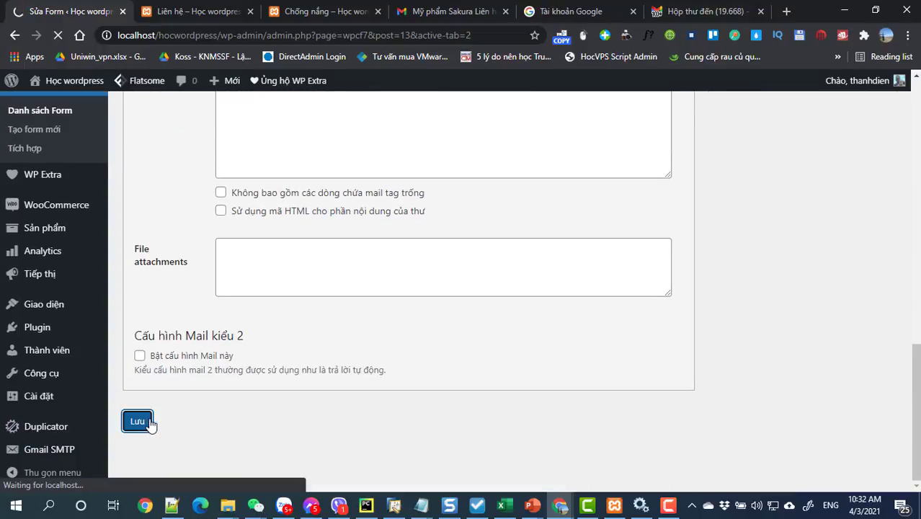